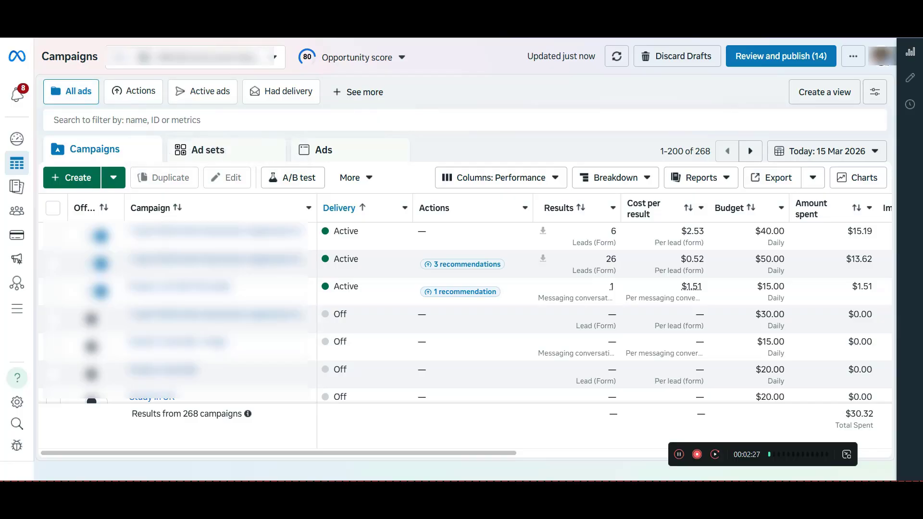
mouse_move(16, 163)
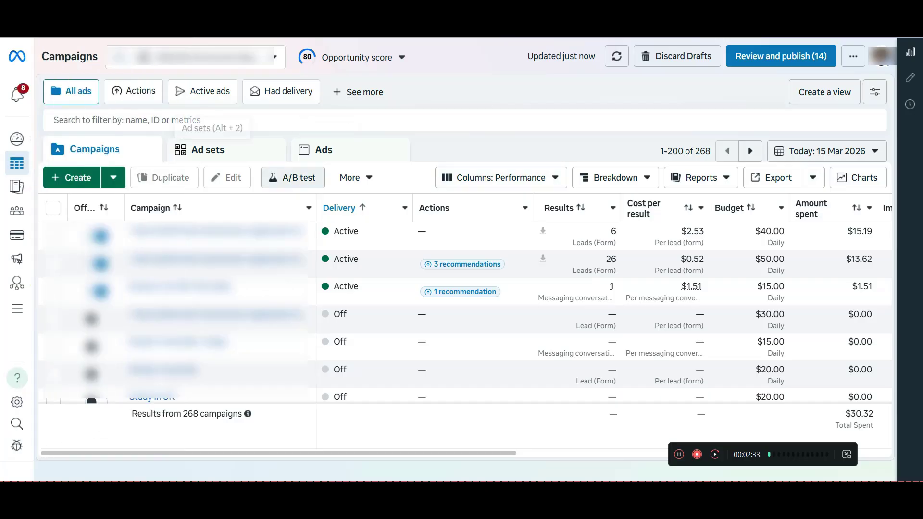
click(71, 178)
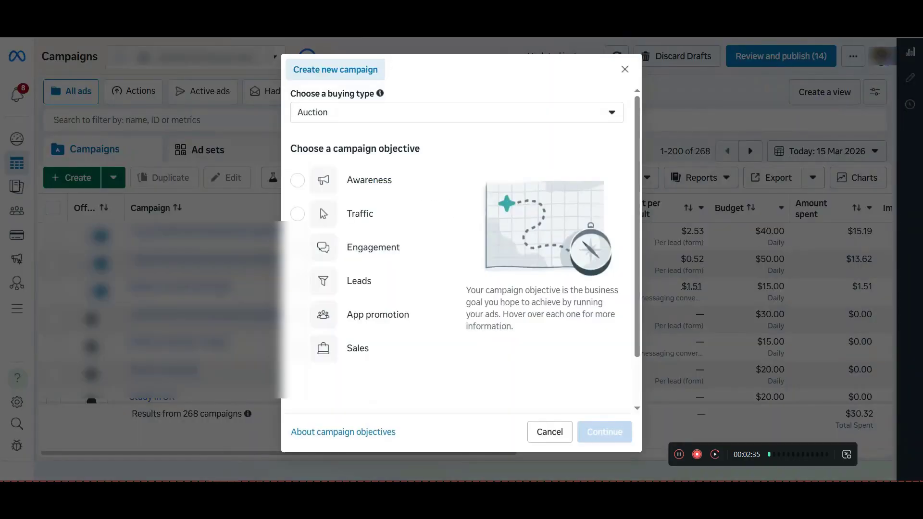
click(625, 69)
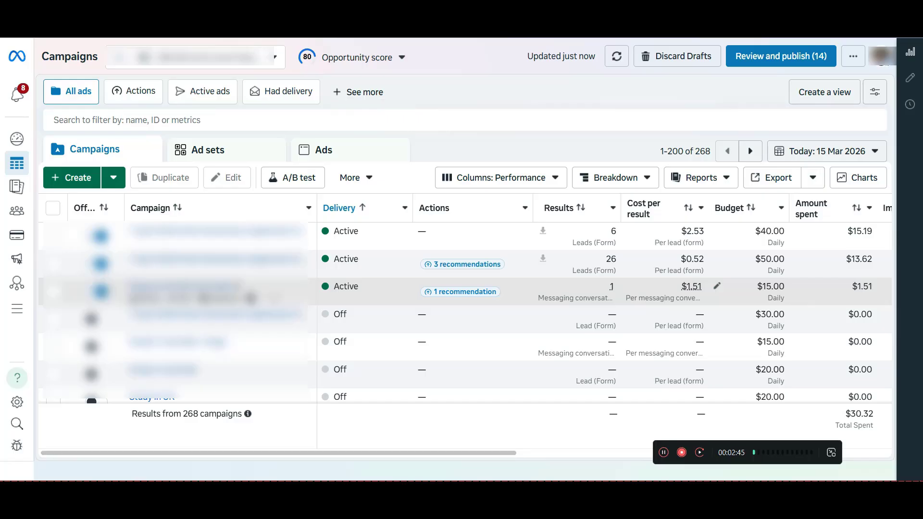
View the campaign results for the last 30 days and return the date range to Today
click(826, 151)
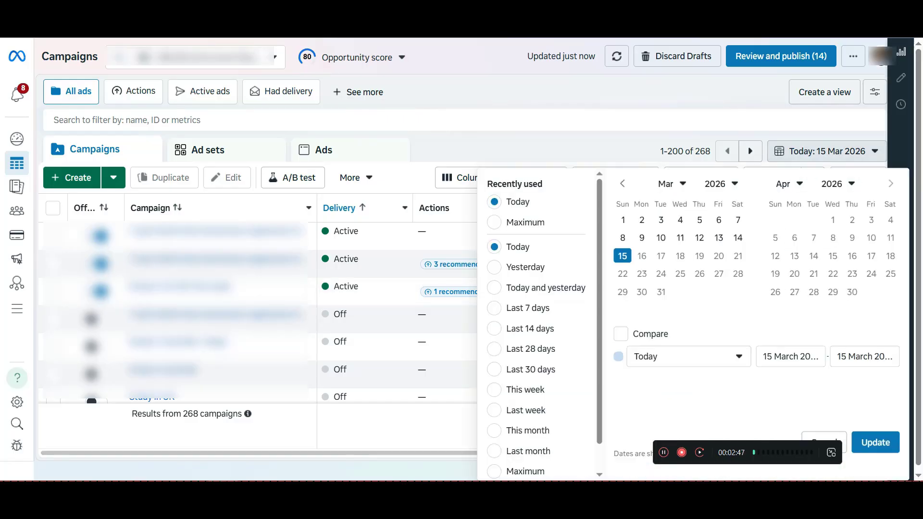
click(823, 436)
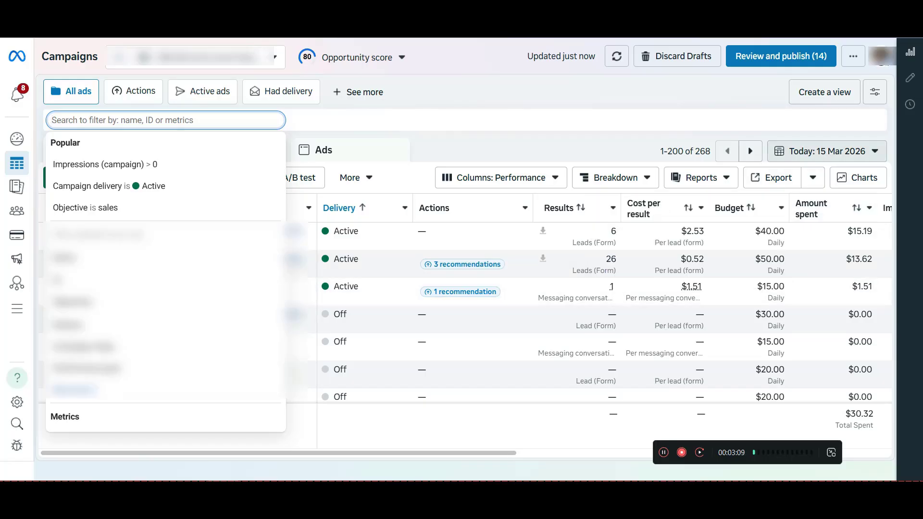
click(827, 151)
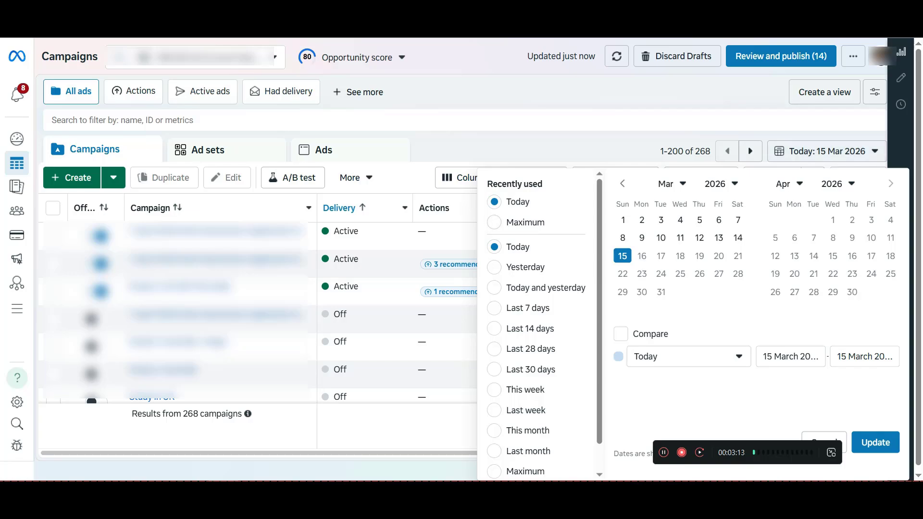
click(494, 369)
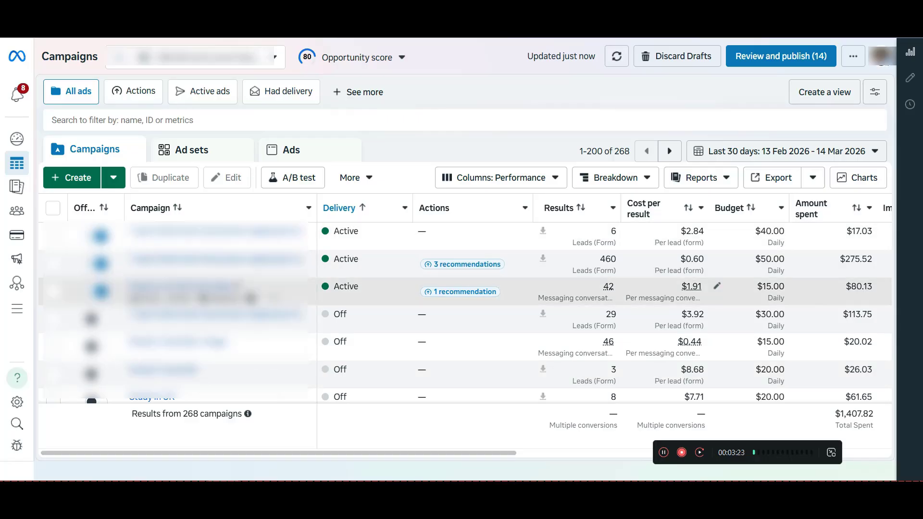
click(786, 151)
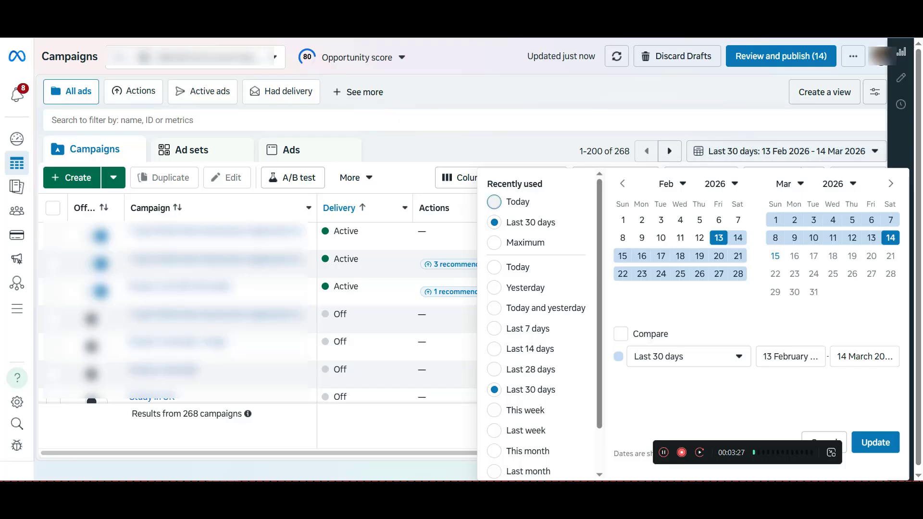
click(494, 202)
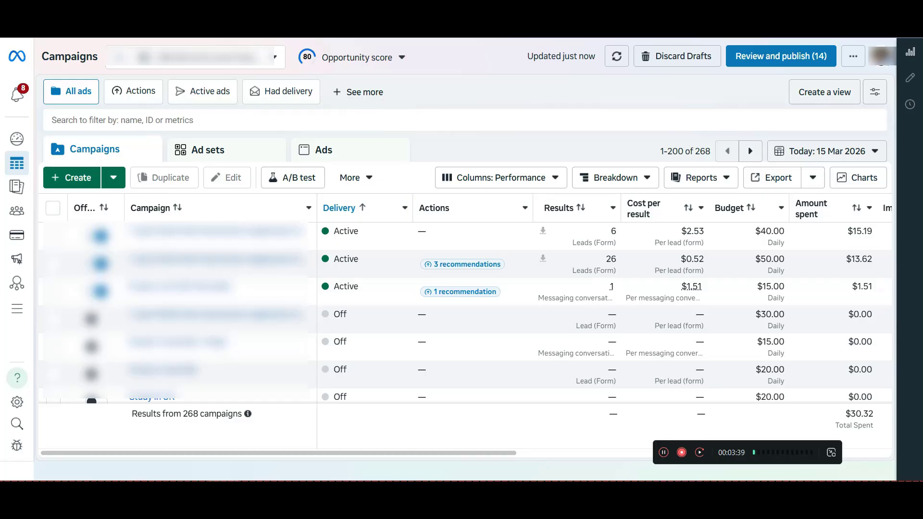
Start a new campaign with the Engagement objective and check the purposes that objective is good for
click(71, 178)
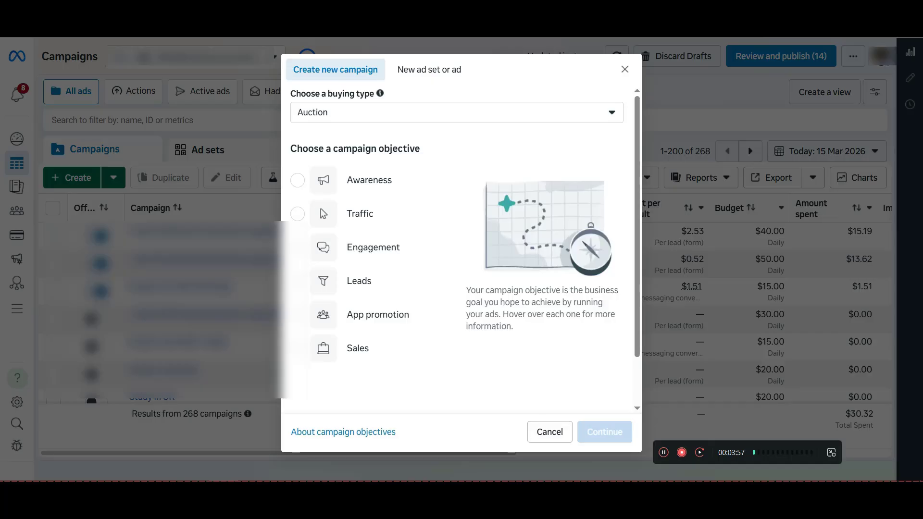
mouse_move(373, 247)
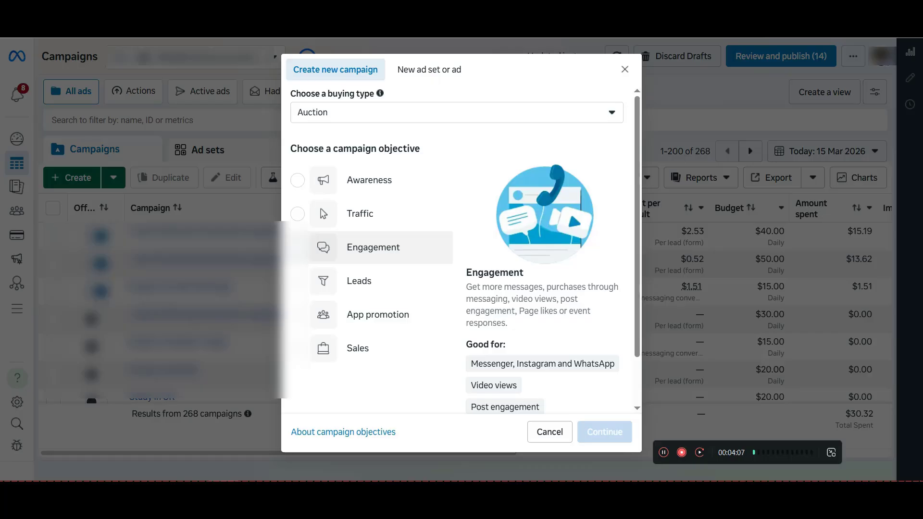
click(373, 248)
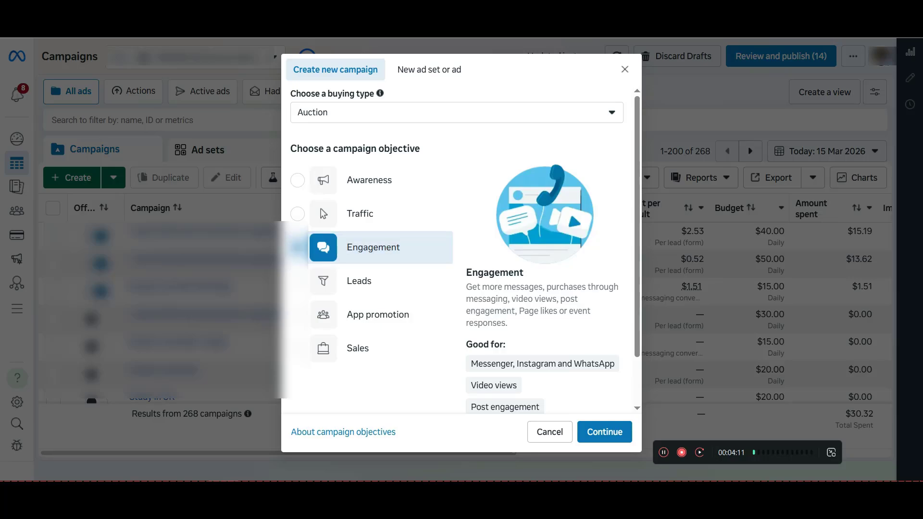
scroll(542, 306, down, 2)
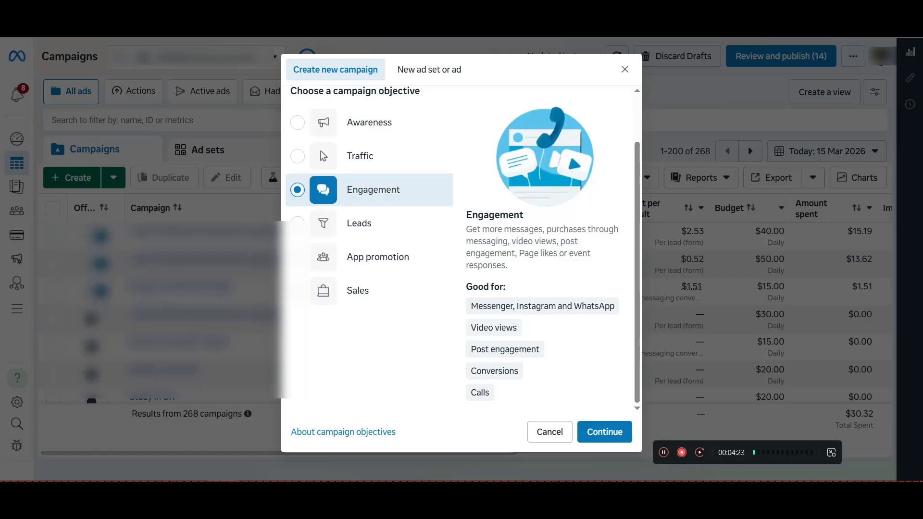
mouse_move(518, 253)
mouse_down()
mouse_move(559, 253)
mouse_move(507, 265)
mouse_up()
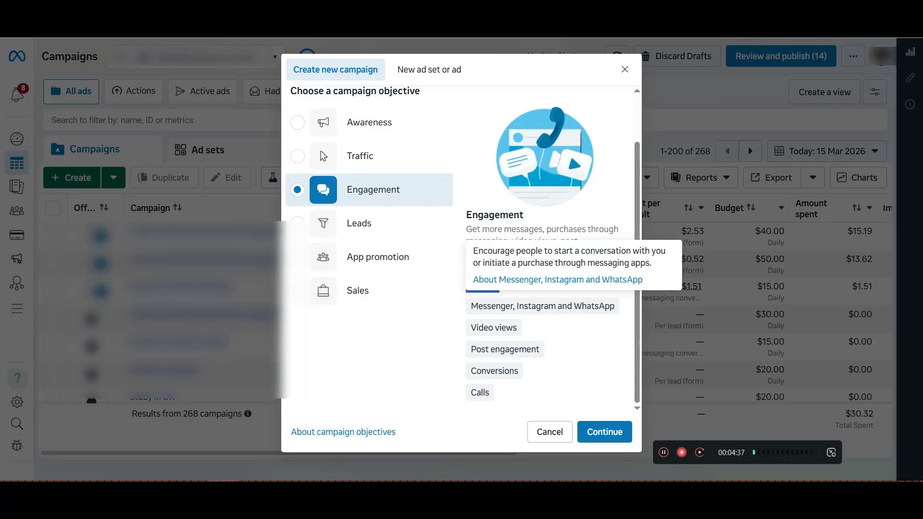
mouse_move(505, 350)
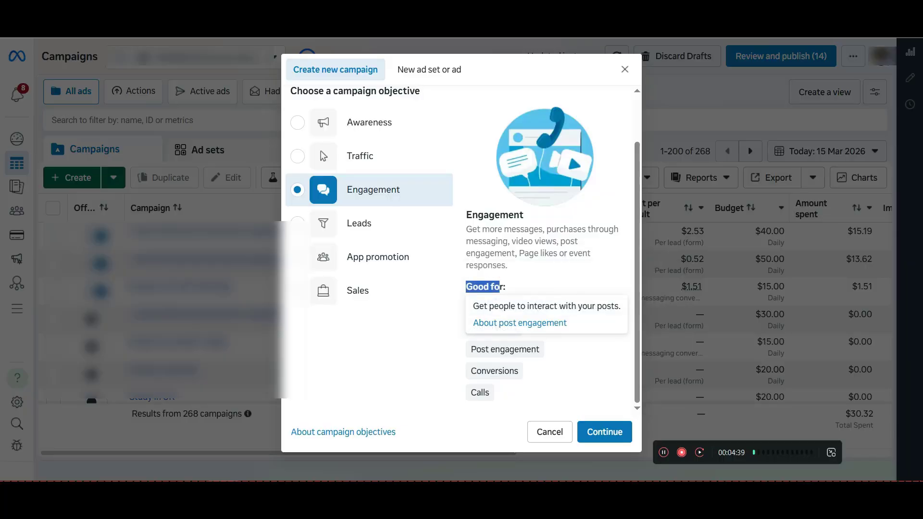
mouse_move(479, 392)
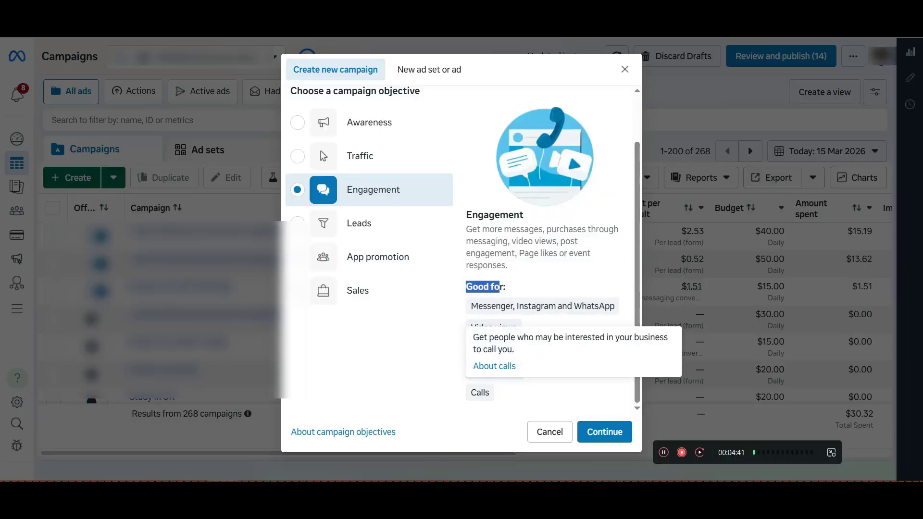
click(373, 190)
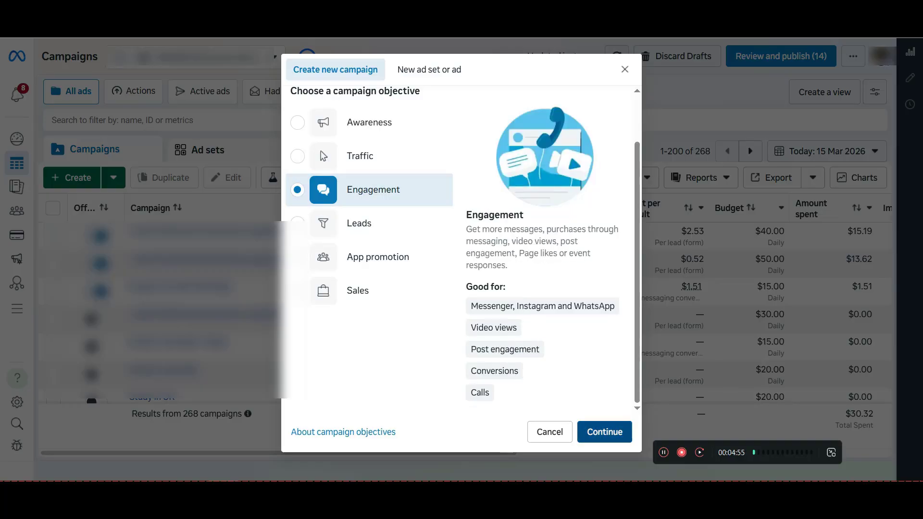
Proceed to the campaign setup choice and continue with a Manual engagement campaign
click(604, 432)
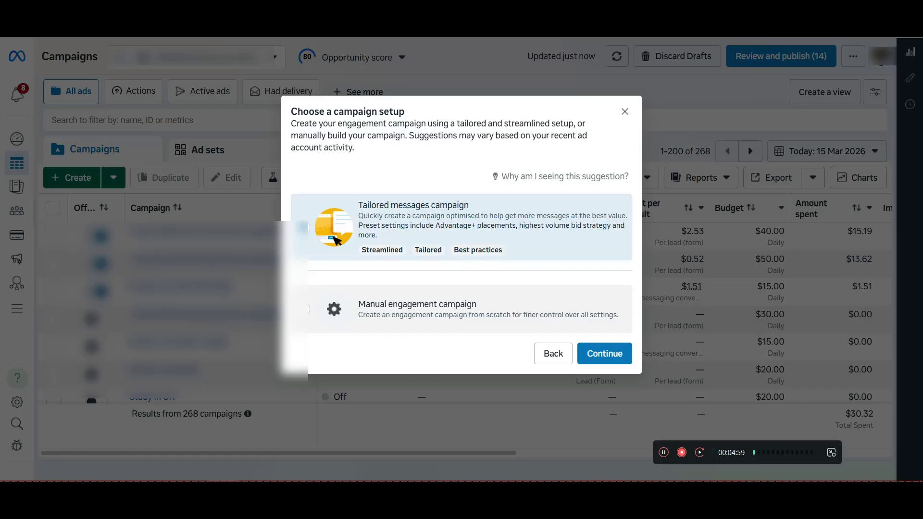
click(461, 309)
click(604, 354)
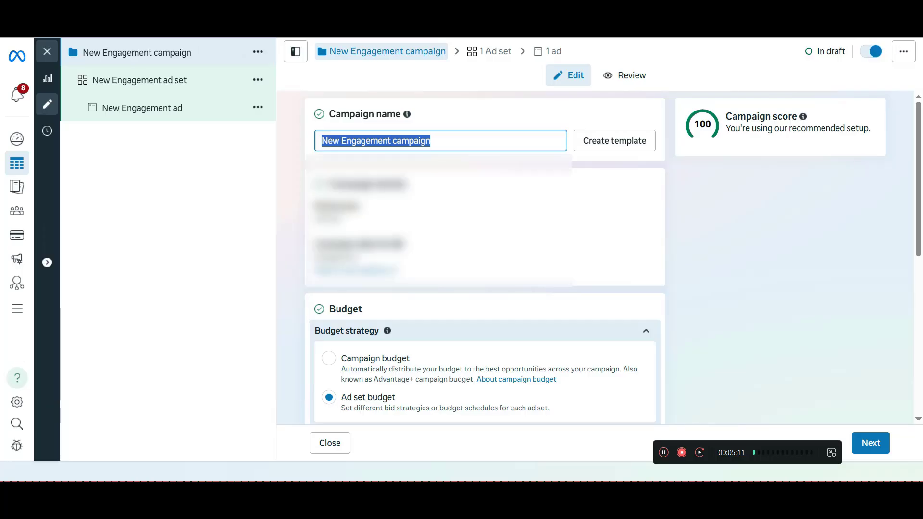
Name the new campaign "page like"
text(p)
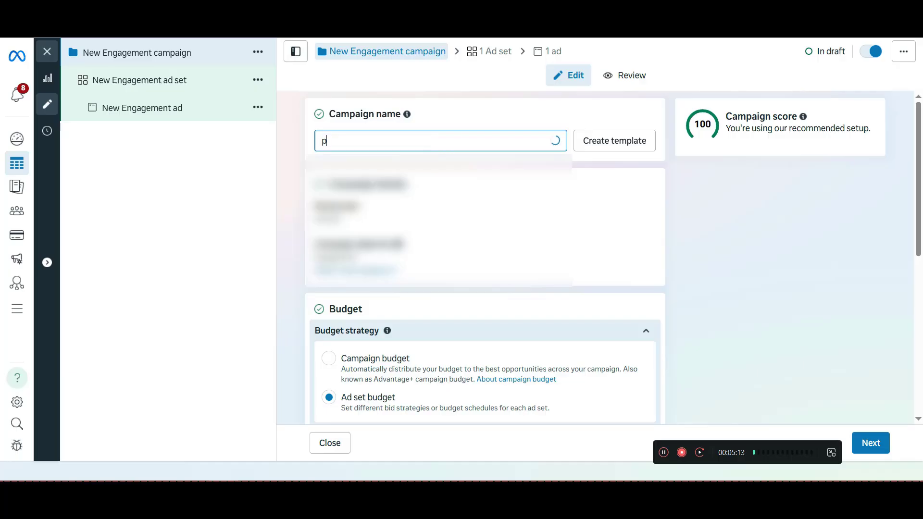
text(age like)
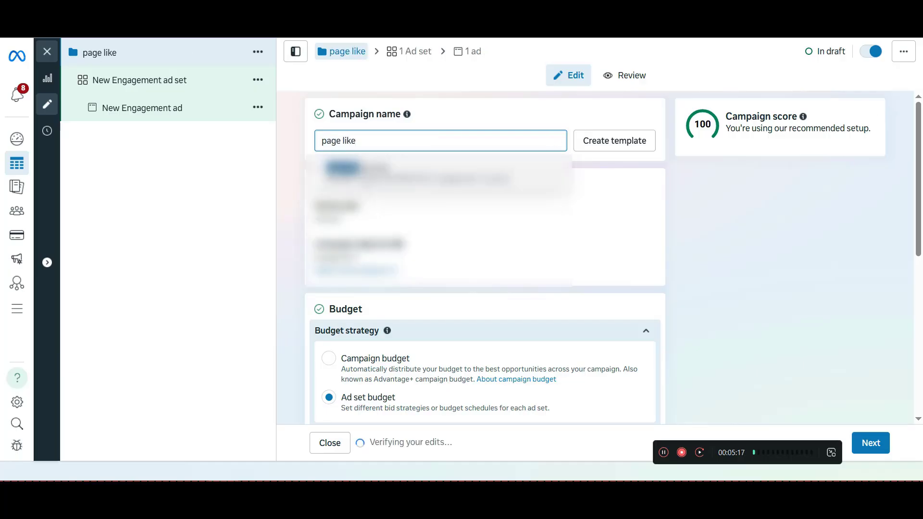
key(Return)
Switch the campaign's budget strategy from ad set budget to Campaign budget
scroll(484, 257, down, 1)
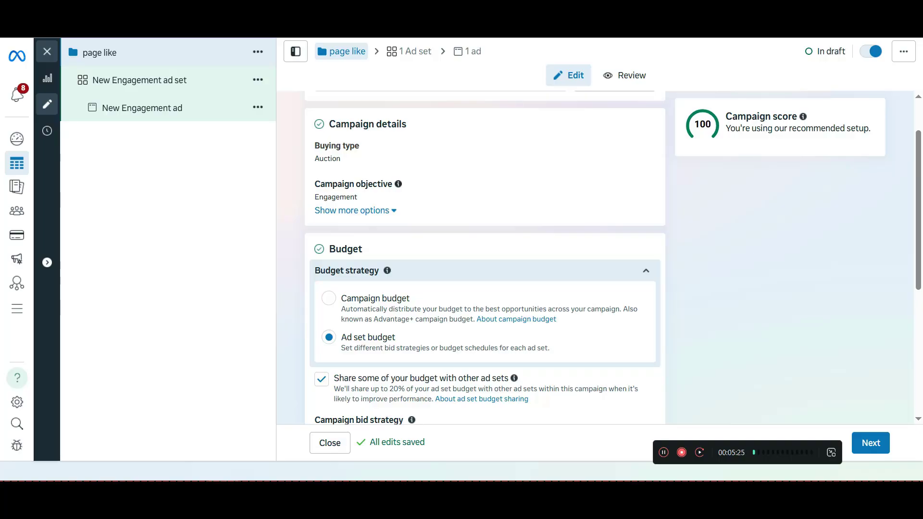
click(328, 298)
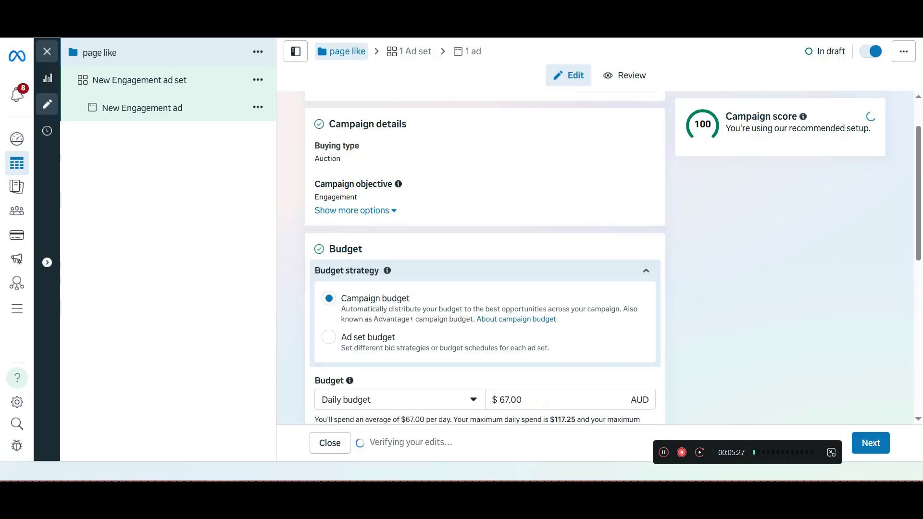
scroll(485, 258, down, 1)
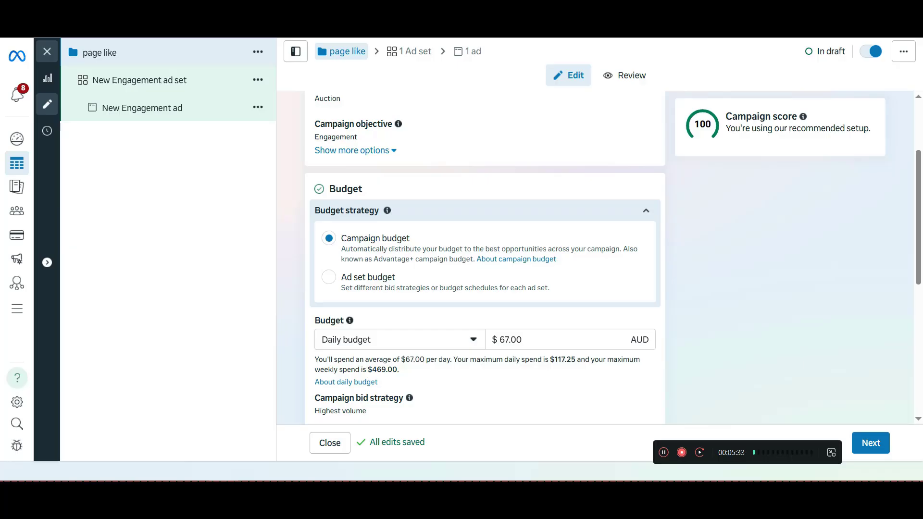
Try a daily campaign budget of 10 AUD and read the note below the amount
double_click(510, 340)
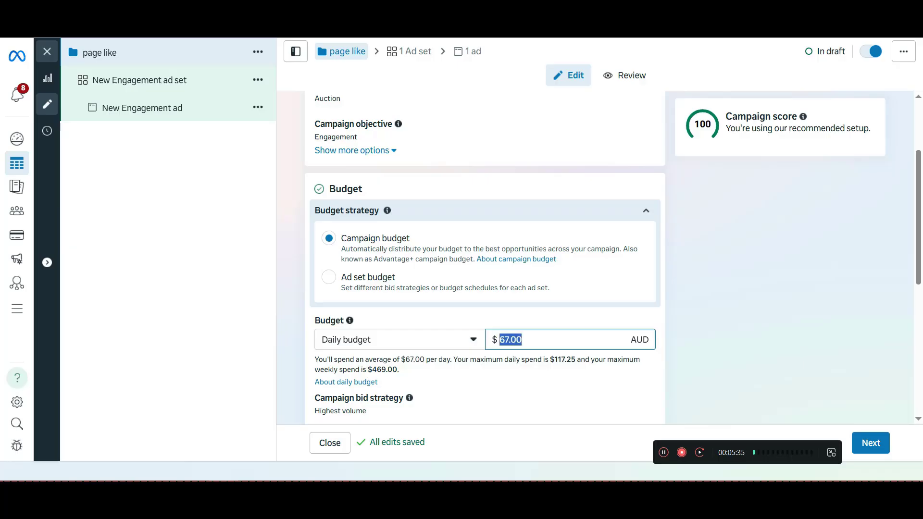
text(50)
key(shift+Left)
key(shift+Left)
text(10)
key(Return)
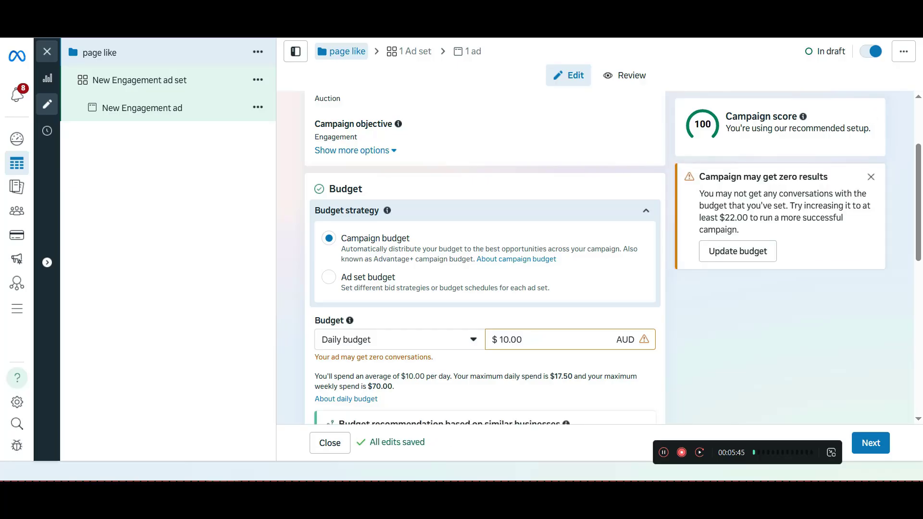
drag(314, 357, 426, 356)
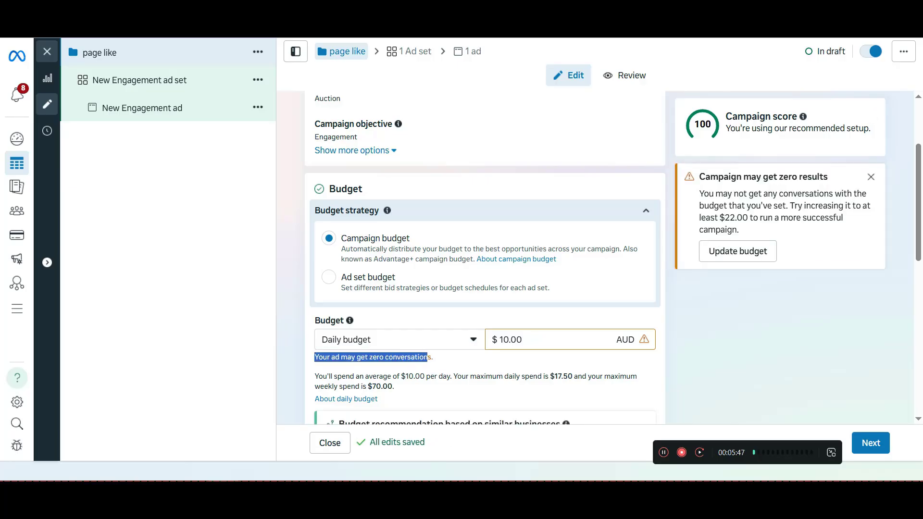
Set the campaign's daily budget to 50 AUD
double_click(510, 340)
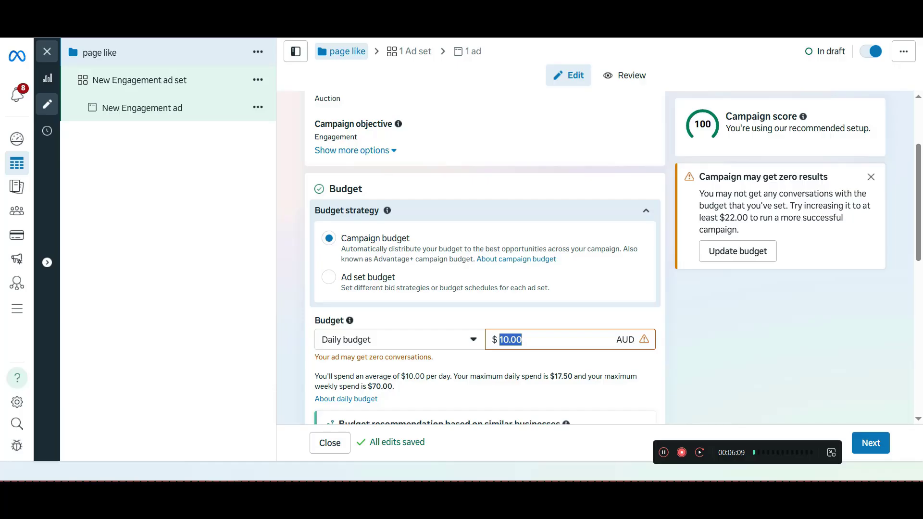
text(50)
key(Return)
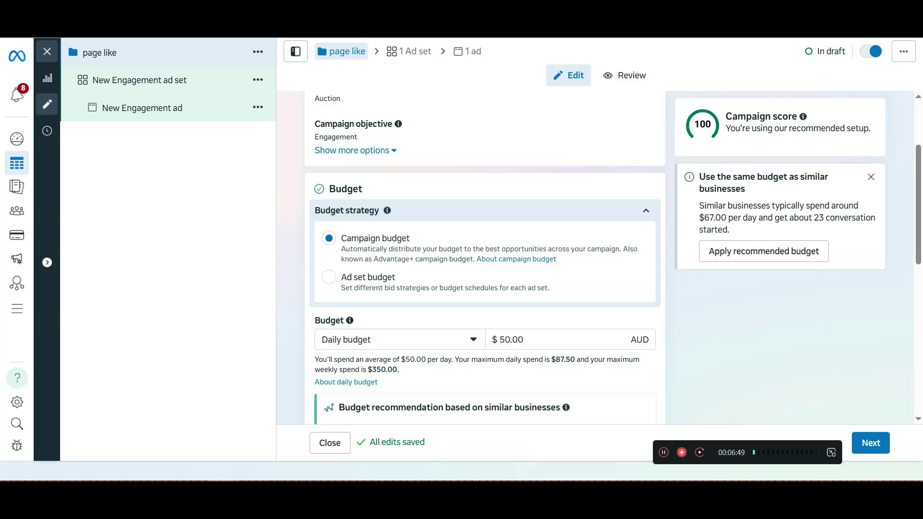
Continue to the ad set settings and name the ad set "page like"
click(870, 443)
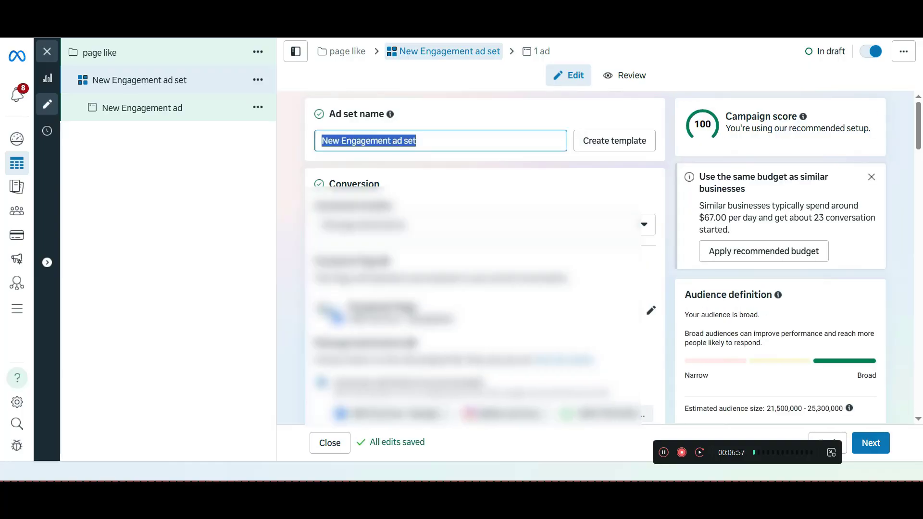
text(page )
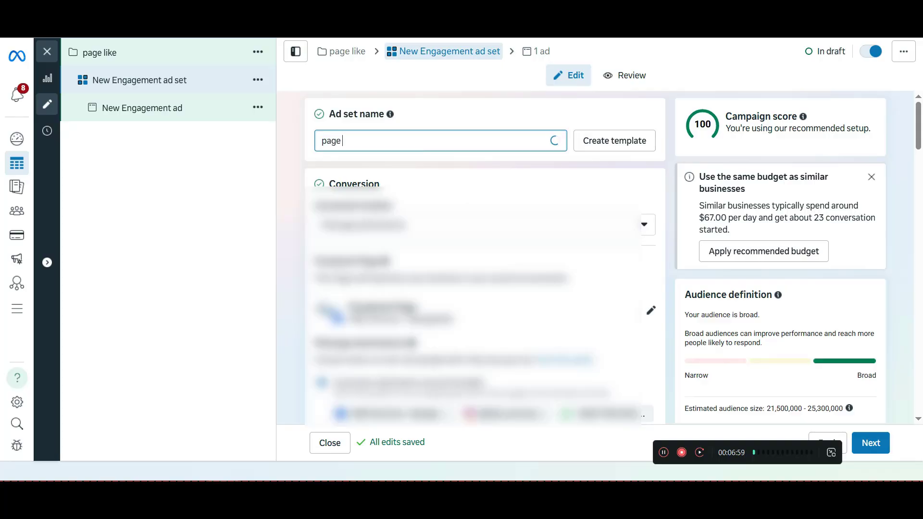
text(like)
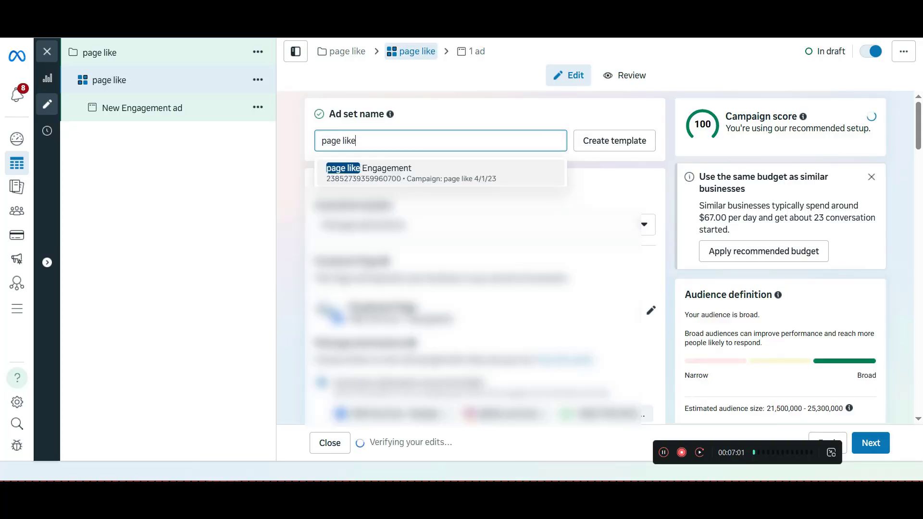
key(Return)
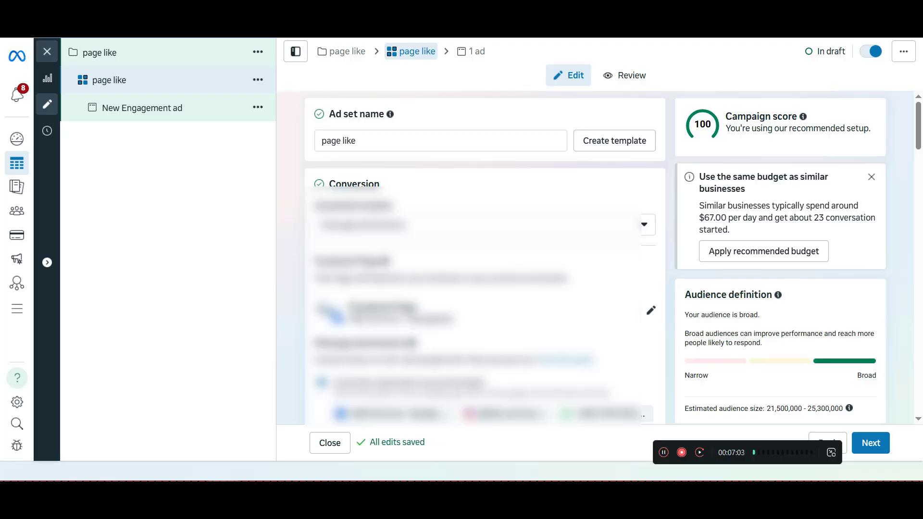
Set the ad set's conversion location to Instagram or Facebook
scroll(484, 257, down, 1)
scroll(484, 258, up, 1)
drag(315, 205, 393, 206)
click(395, 205)
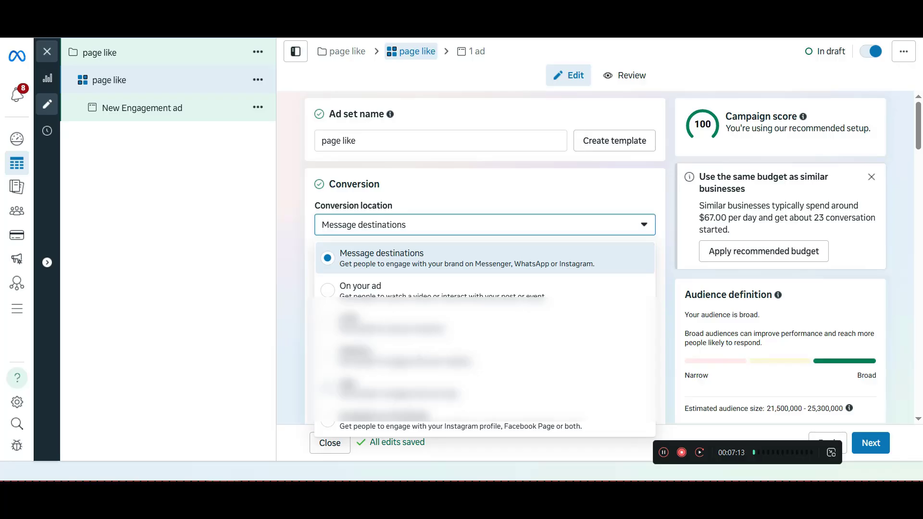
scroll(485, 304, down, 1)
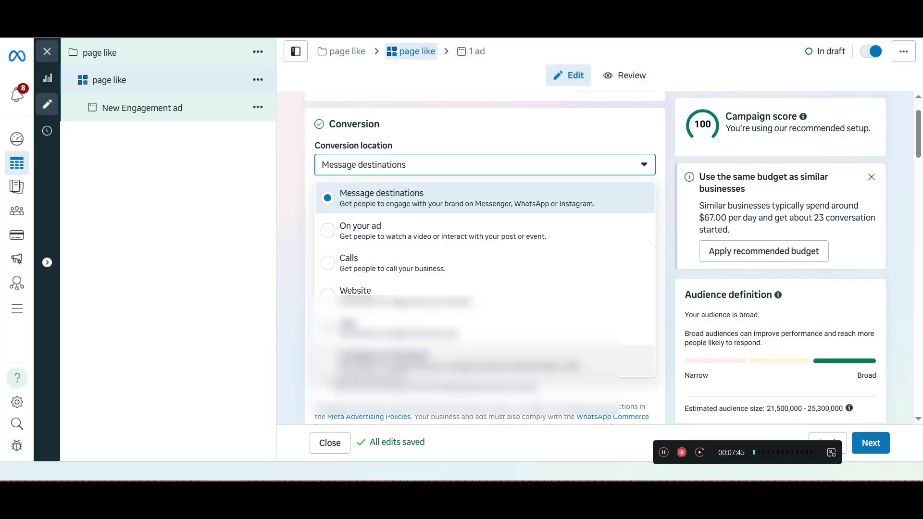
click(637, 360)
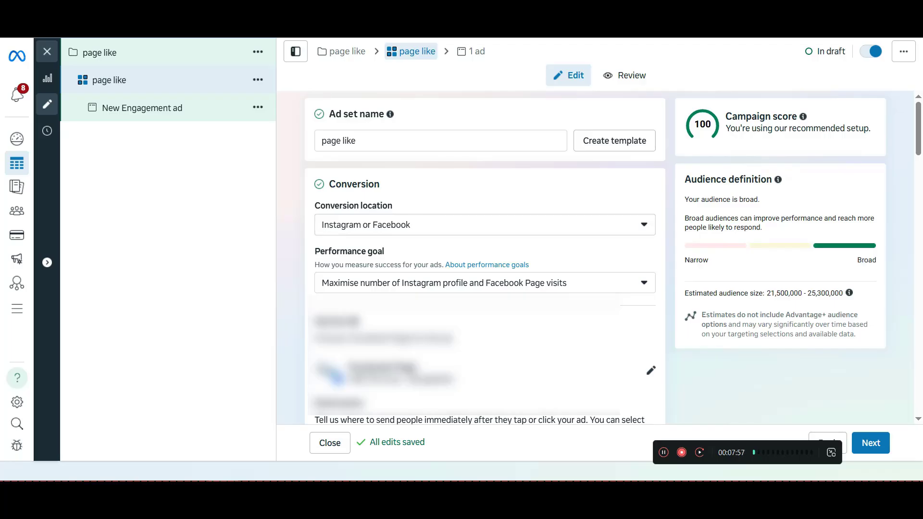
click(485, 225)
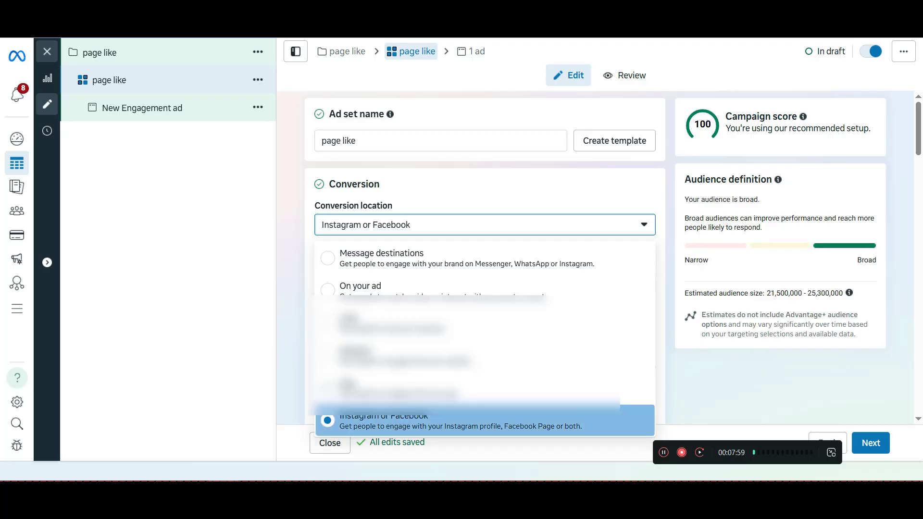
click(484, 421)
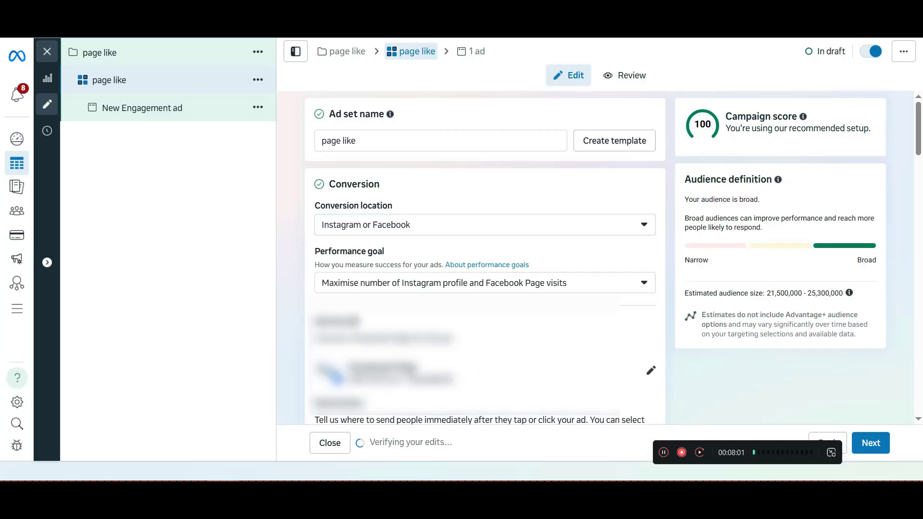
Examine the performance goals available for the Instagram or Facebook conversion location
drag(314, 251, 384, 252)
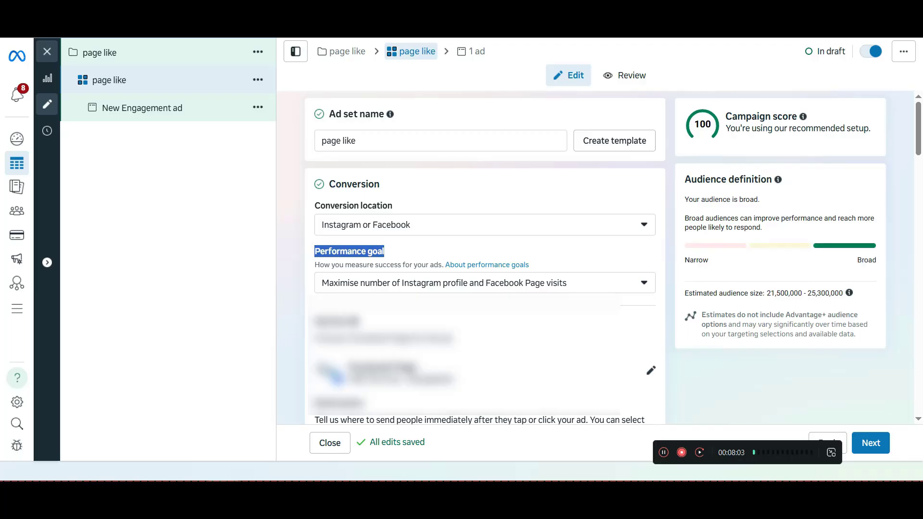
click(484, 283)
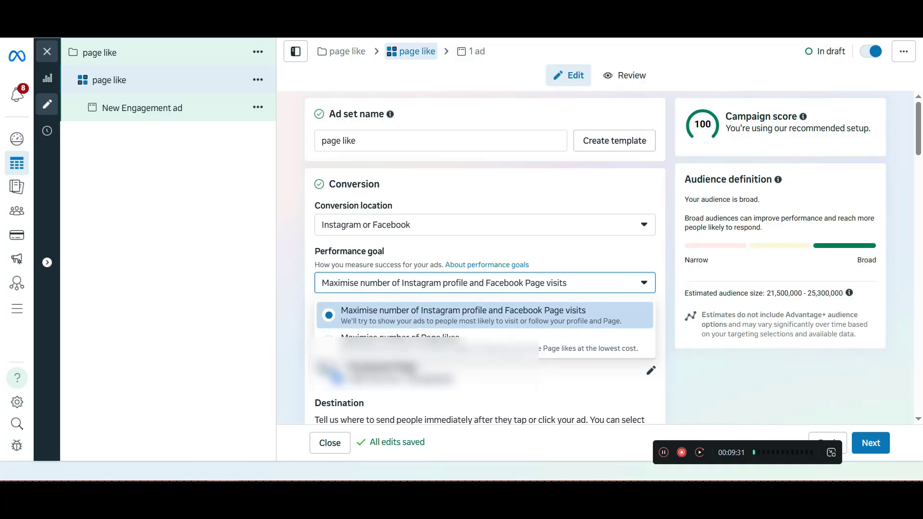
click(588, 253)
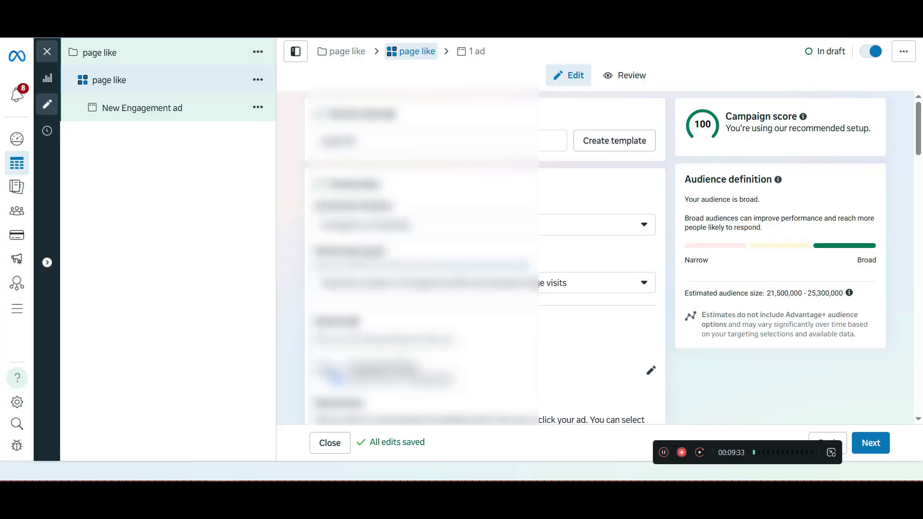
Look through the available Facebook Pages and choose the business's Page for the ad set
scroll(589, 253, down, 2)
click(484, 250)
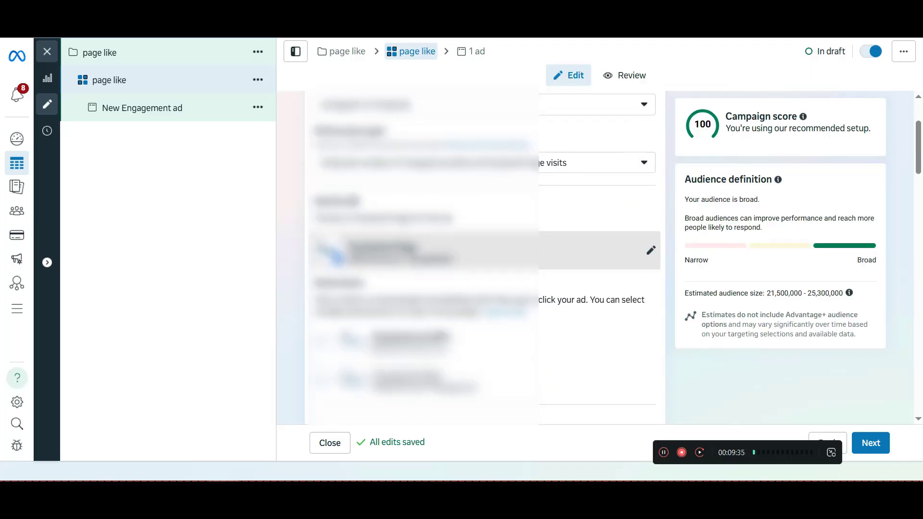
click(474, 287)
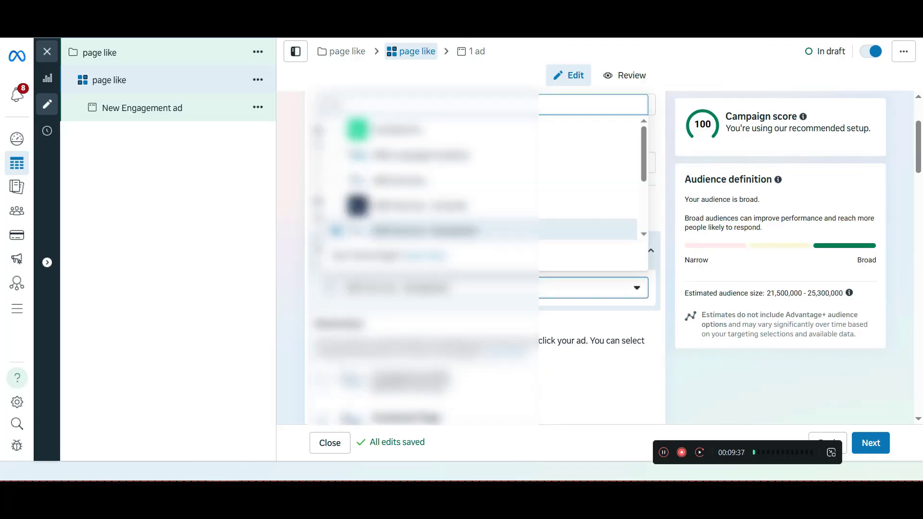
scroll(473, 206, down, 1)
scroll(474, 197, down, 1)
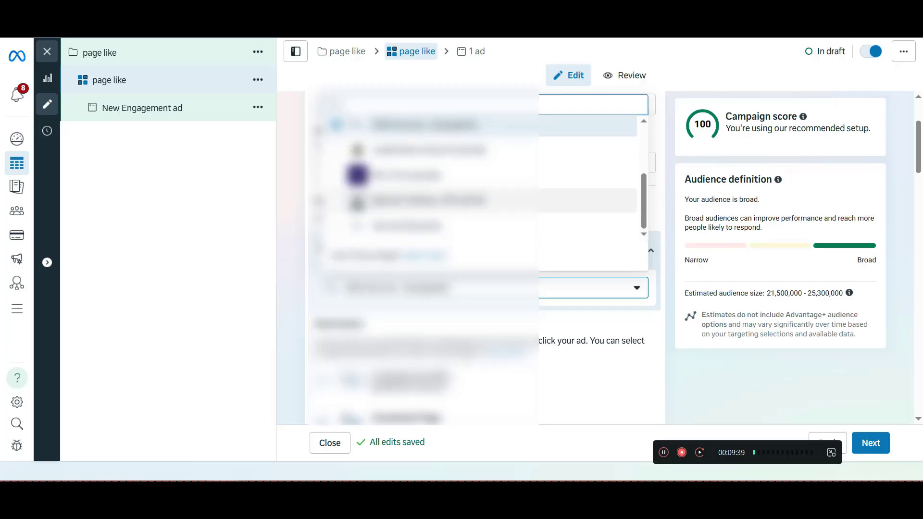
scroll(473, 227, up, 2)
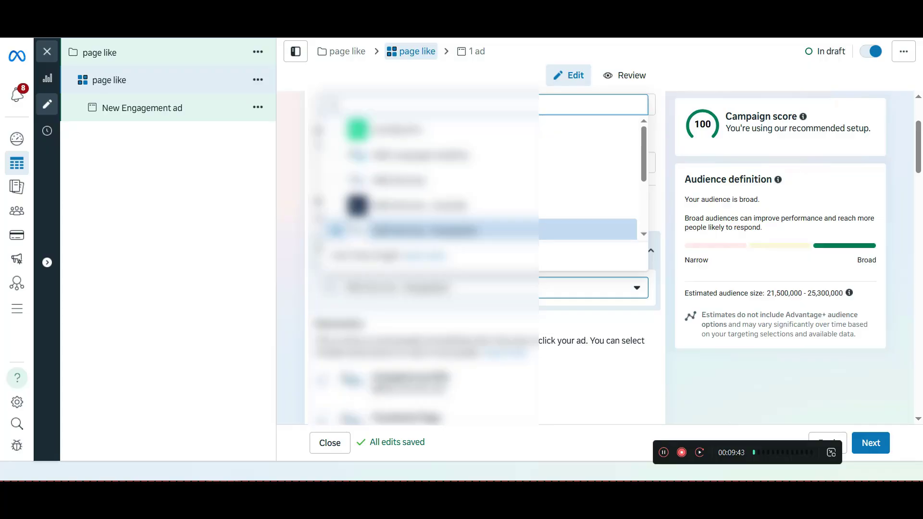
click(433, 230)
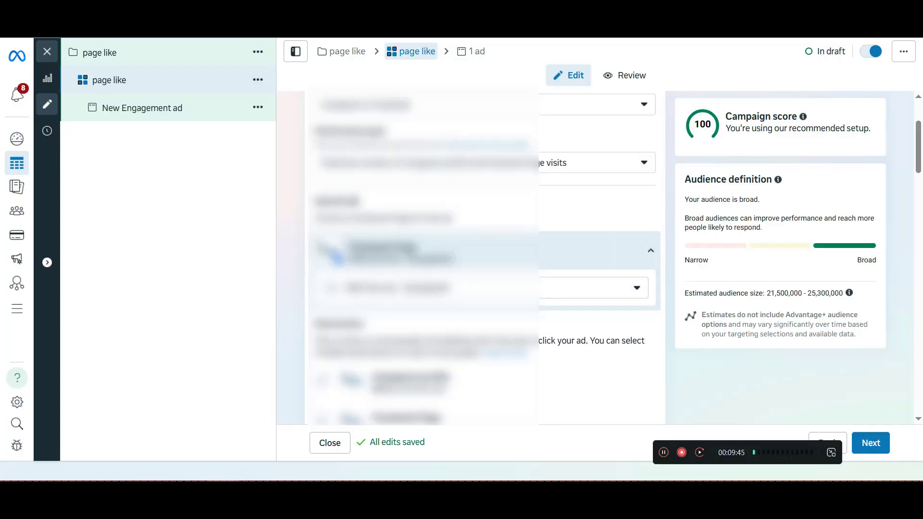
Review the Instagram and Facebook destination choices and the ad set's budget and schedule settings
scroll(480, 255, down, 3)
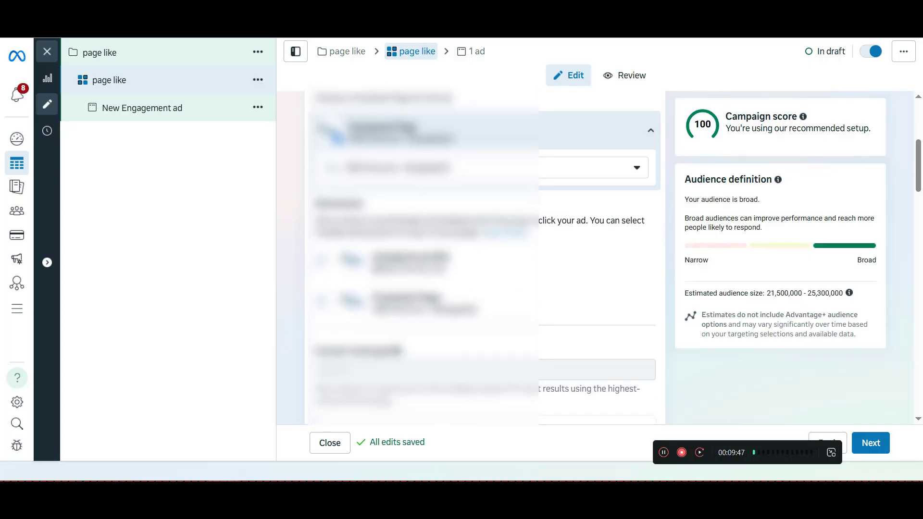
double_click(339, 203)
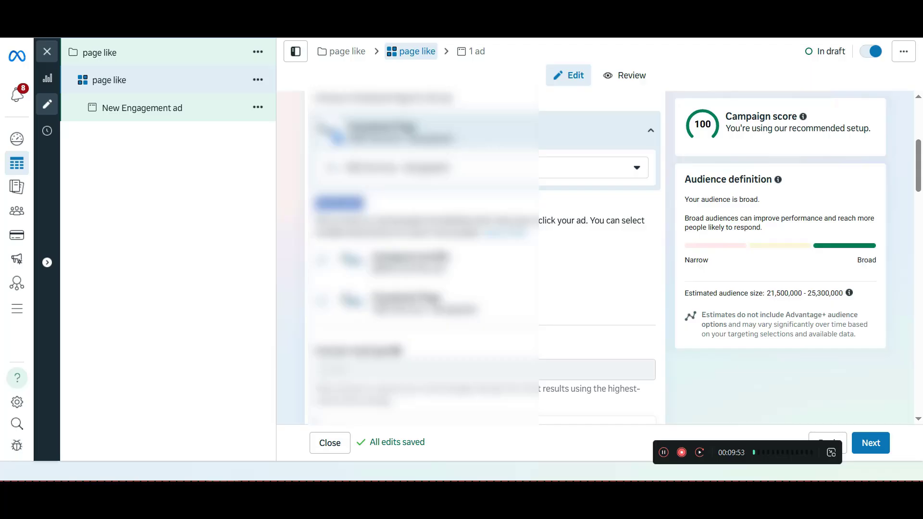
drag(372, 256, 450, 257)
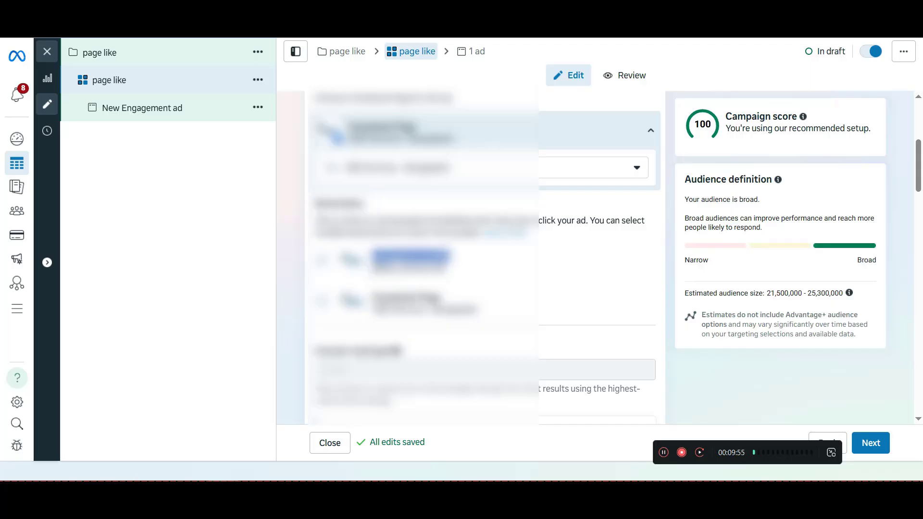
drag(372, 298, 441, 298)
click(443, 298)
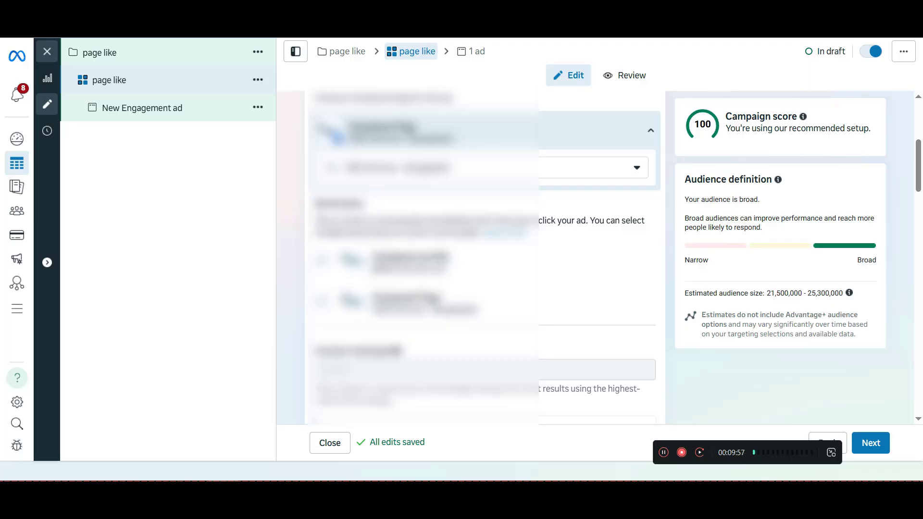
scroll(481, 259, down, 5)
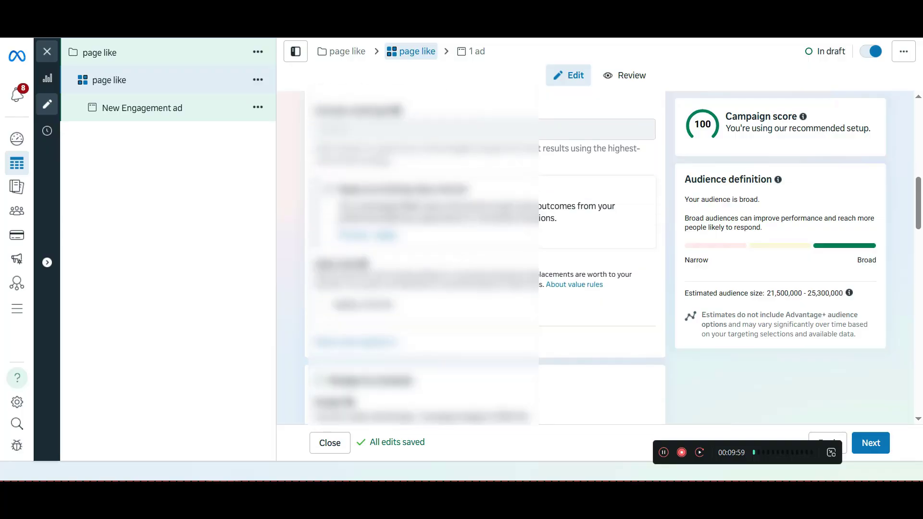
scroll(481, 259, down, 5)
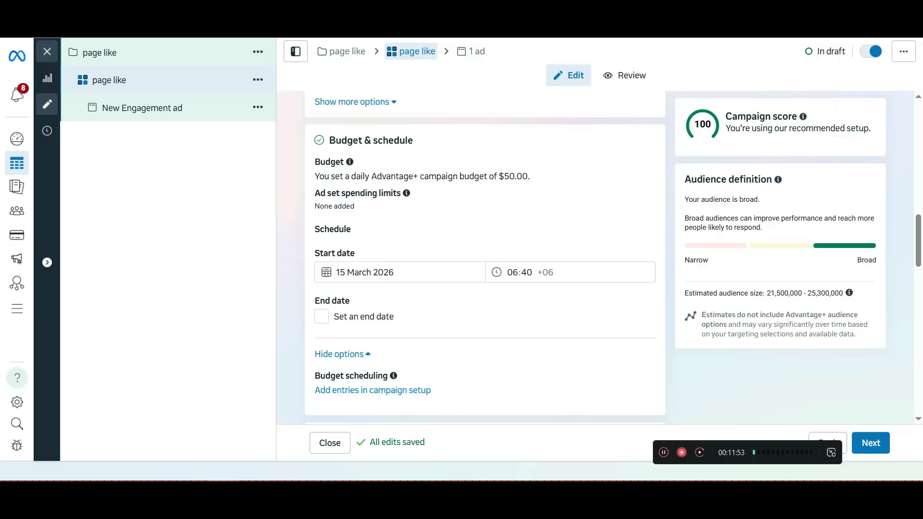
scroll(484, 260, down, 3)
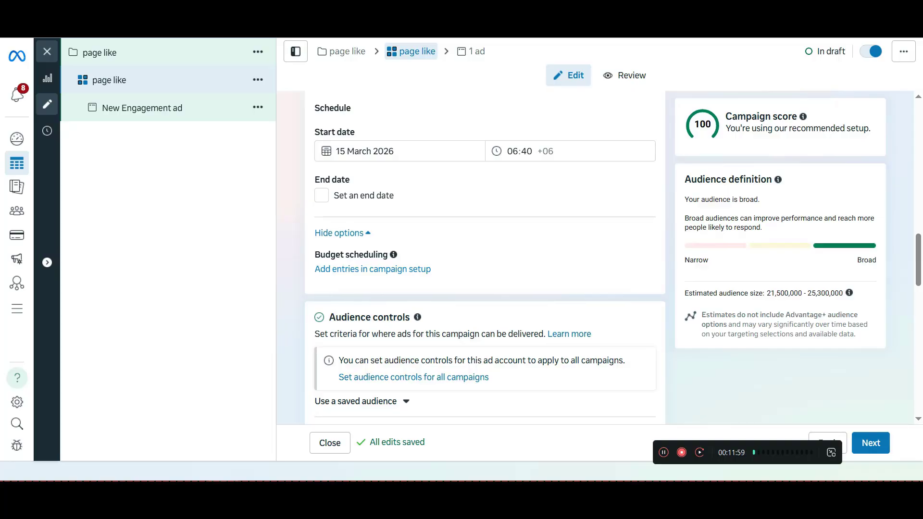
Edit the audience locations and include the city of Dhaka, Dhaka Division, Bangladesh
scroll(484, 259, down, 3)
scroll(485, 260, down, 2)
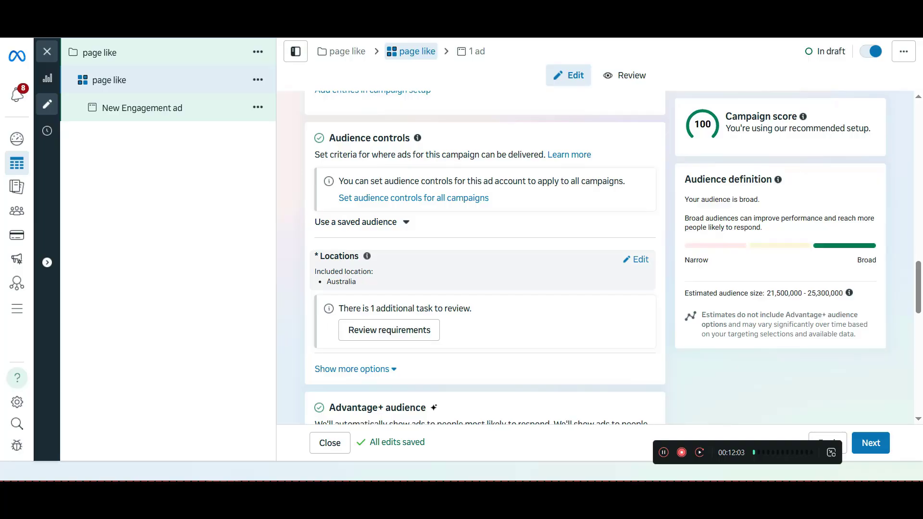
click(639, 259)
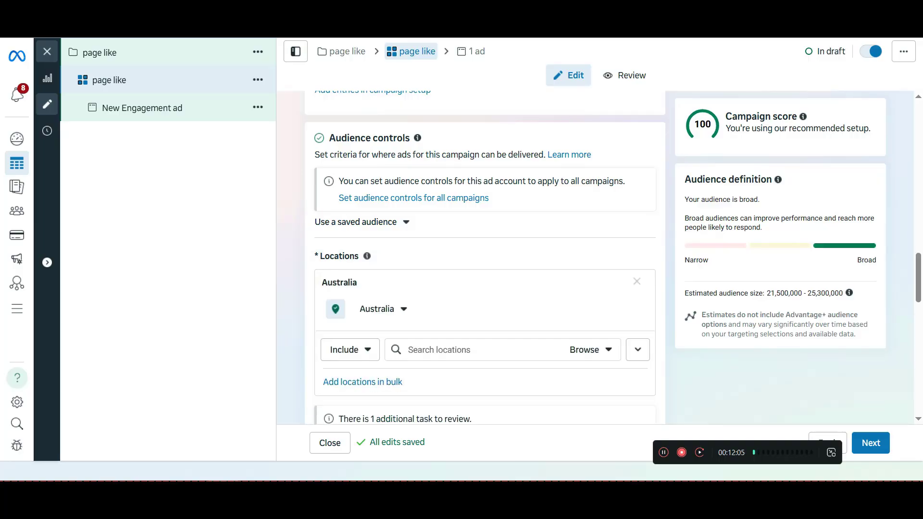
scroll(484, 260, down, 2)
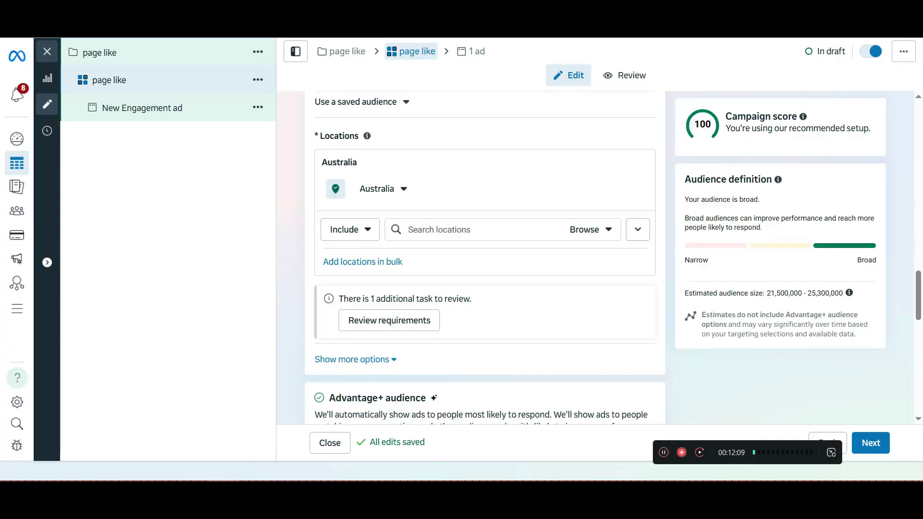
click(465, 230)
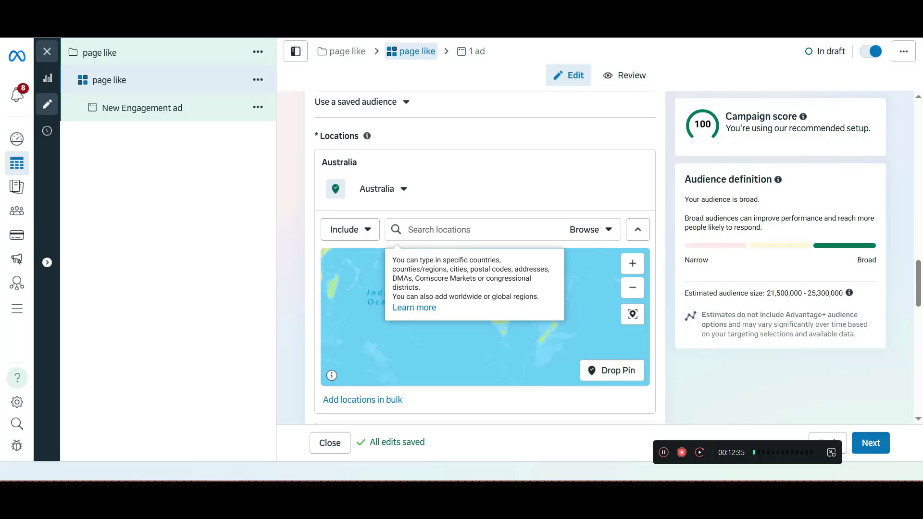
text(dhaka)
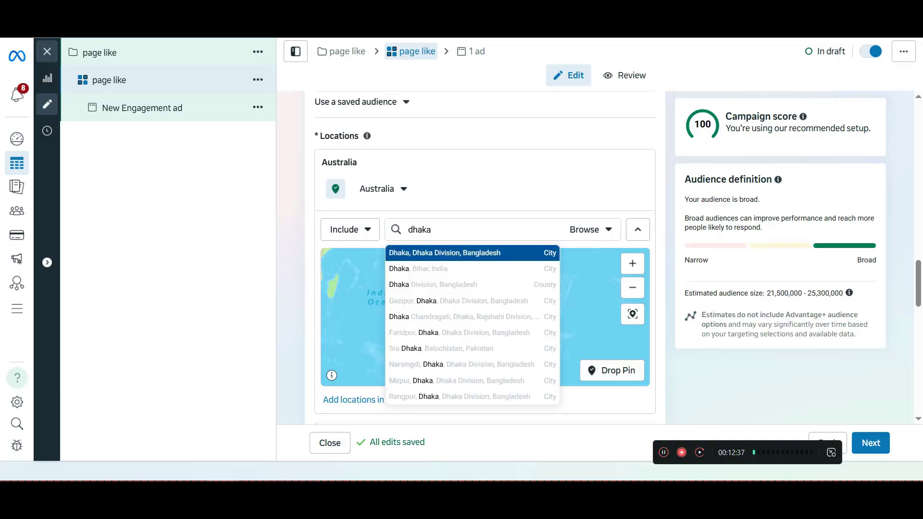
key(Return)
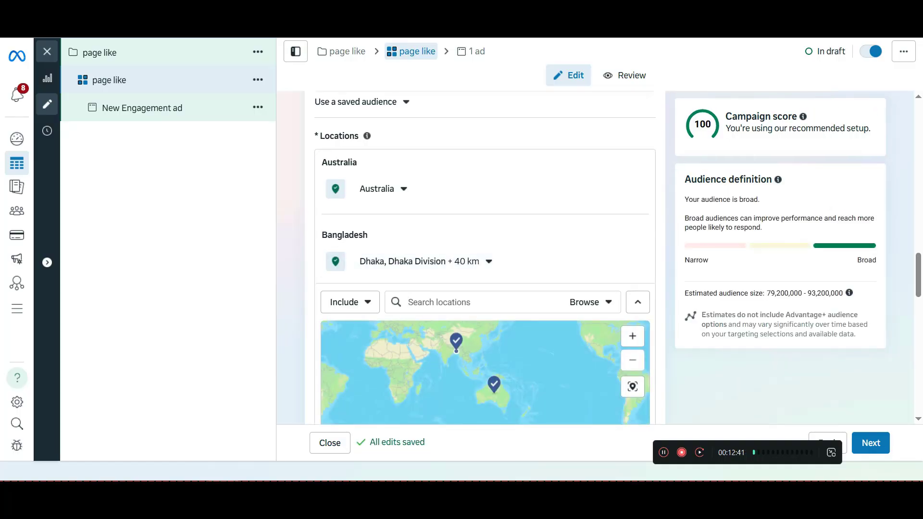
Add Chittagong Division, Bangladesh, to the included locations and remove Australia
text(chitt)
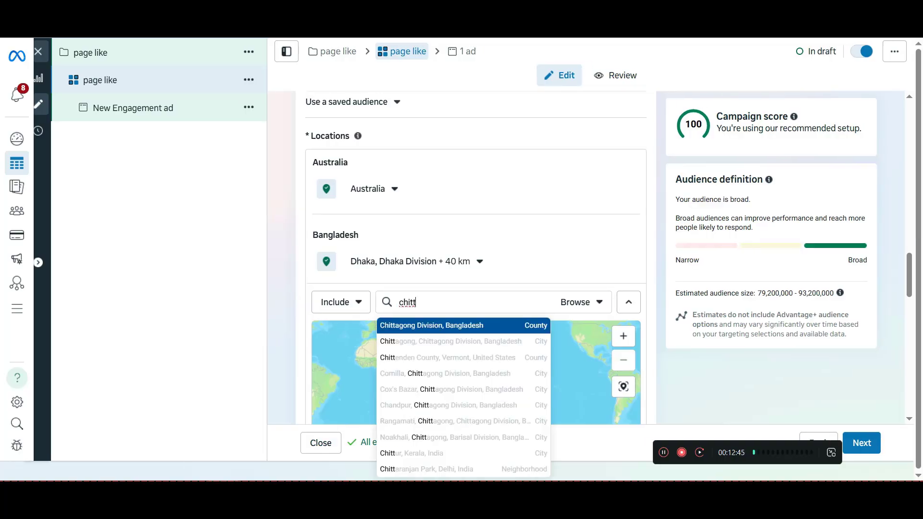
key(Return)
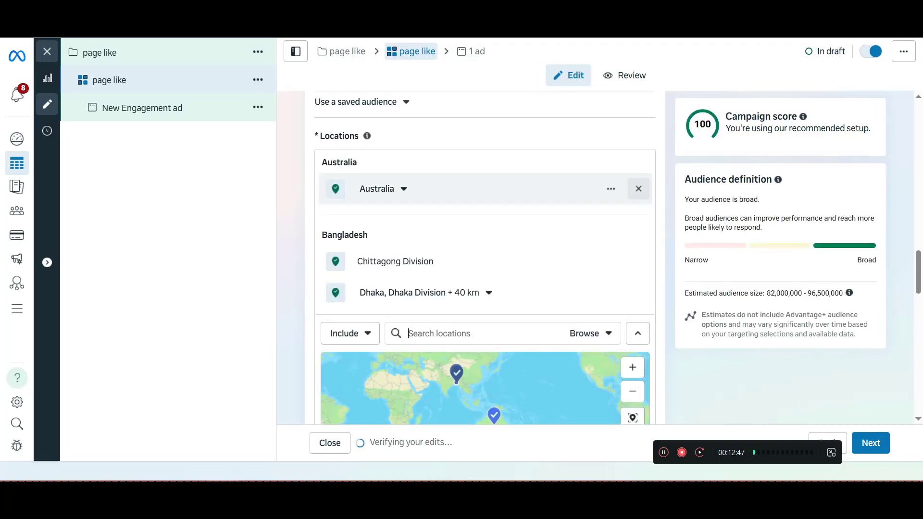
click(638, 189)
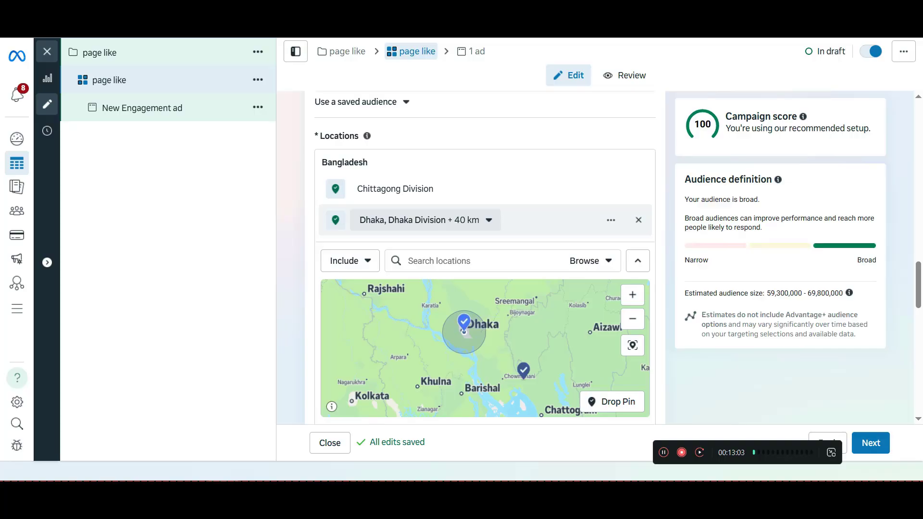
Examine the current-city and radius options for the Dhaka location
click(488, 220)
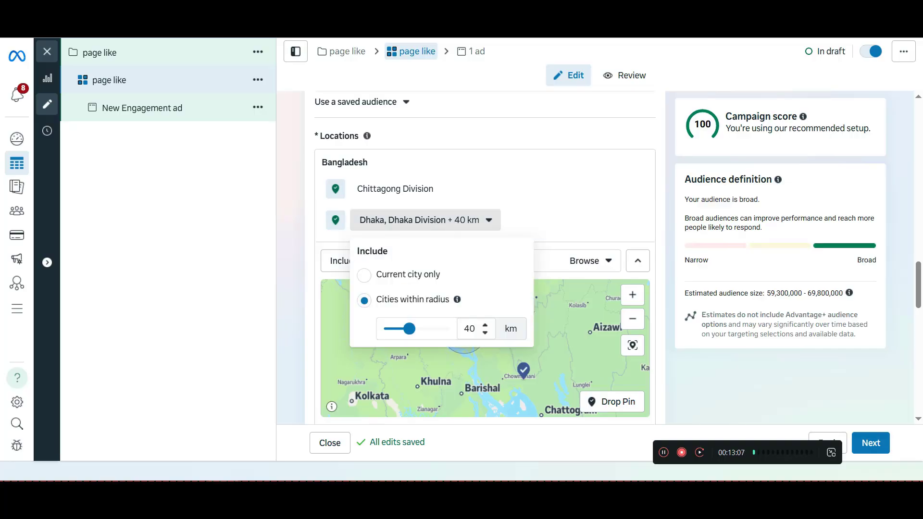
click(230, 269)
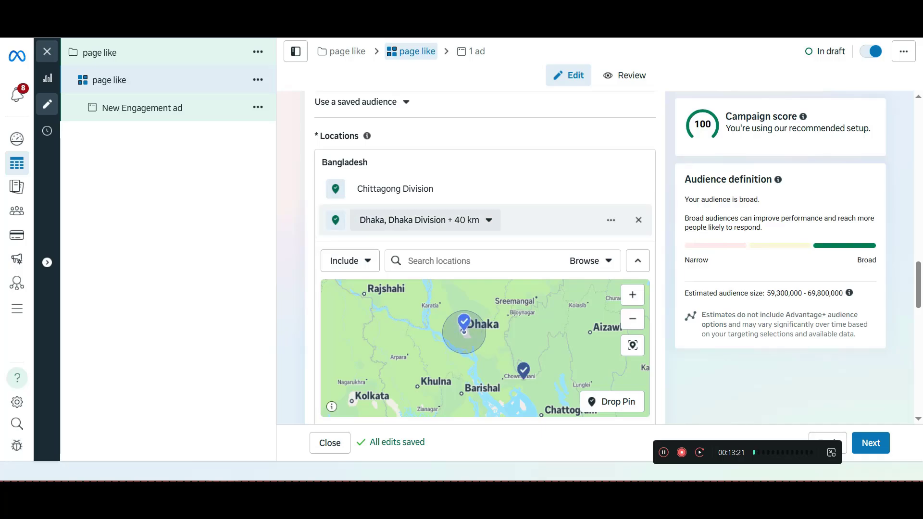
click(486, 221)
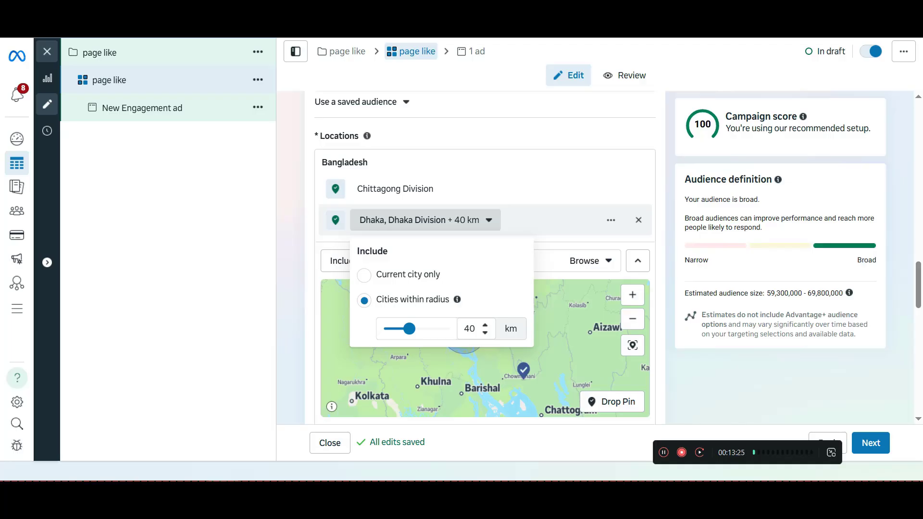
click(499, 139)
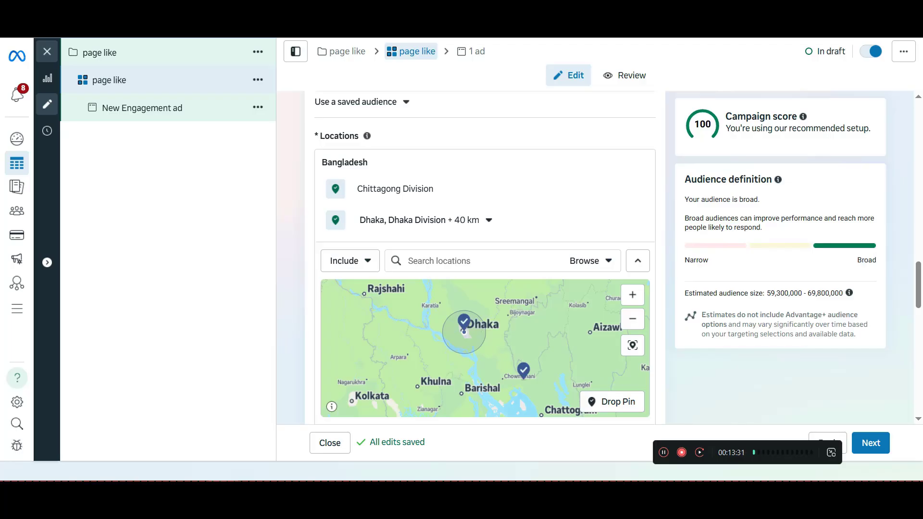
Expand the additional audience location options and review the minimum age, custom audience exclusions and languages
scroll(484, 257, down, 5)
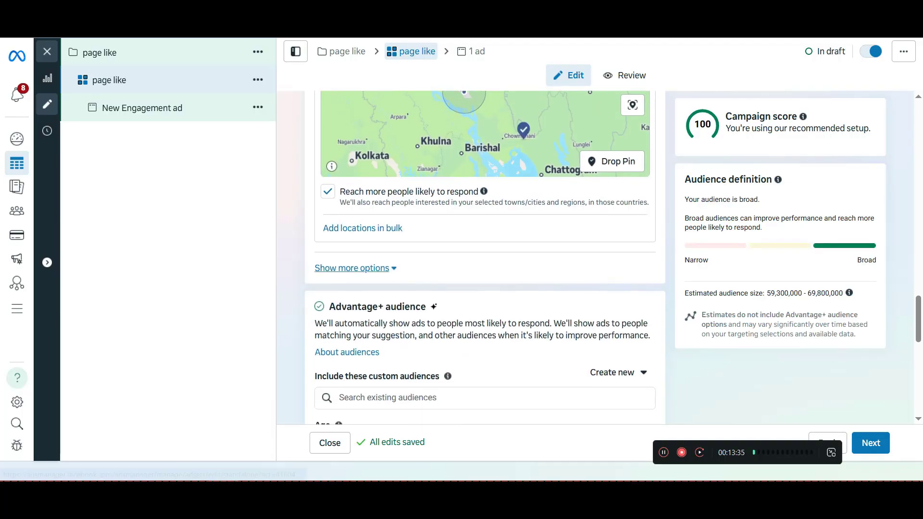
click(351, 268)
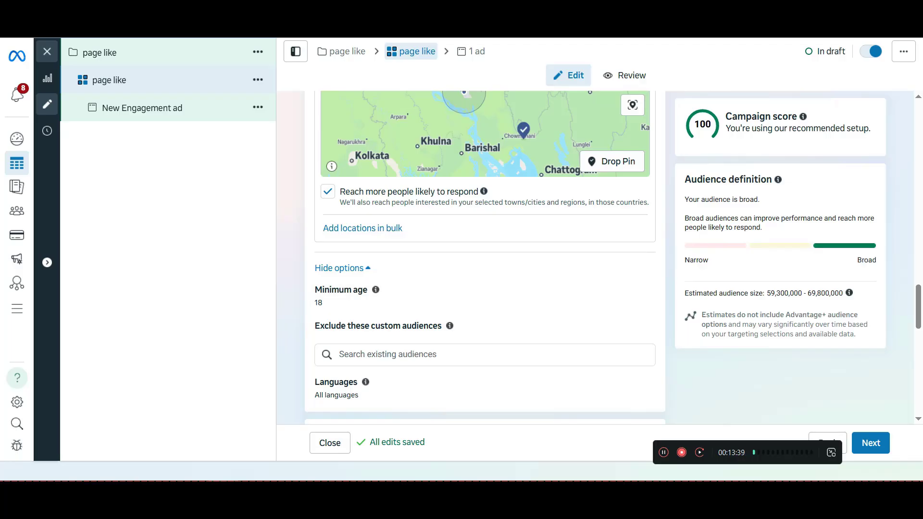
double_click(318, 303)
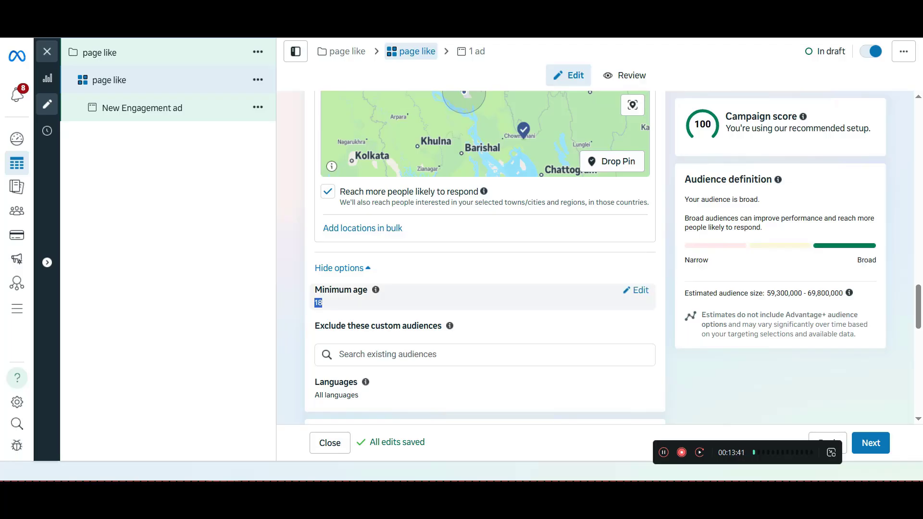
click(404, 317)
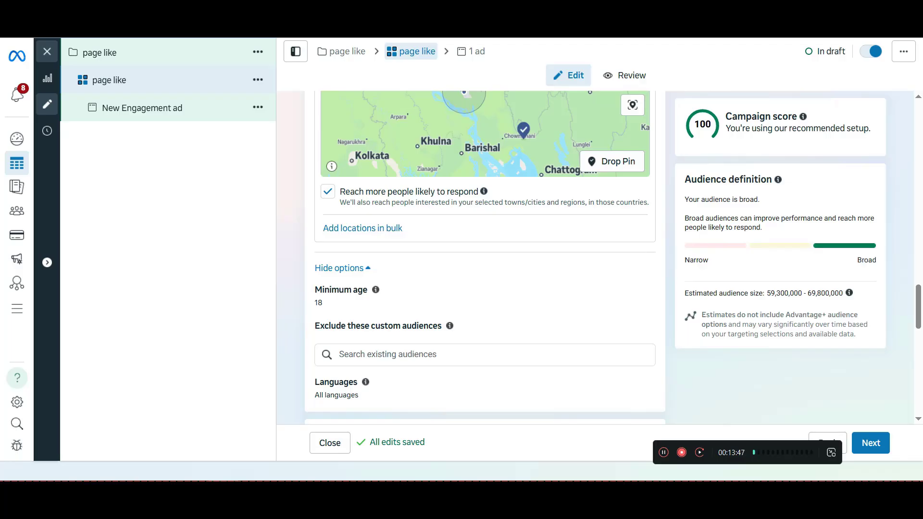
scroll(484, 255, down, 1)
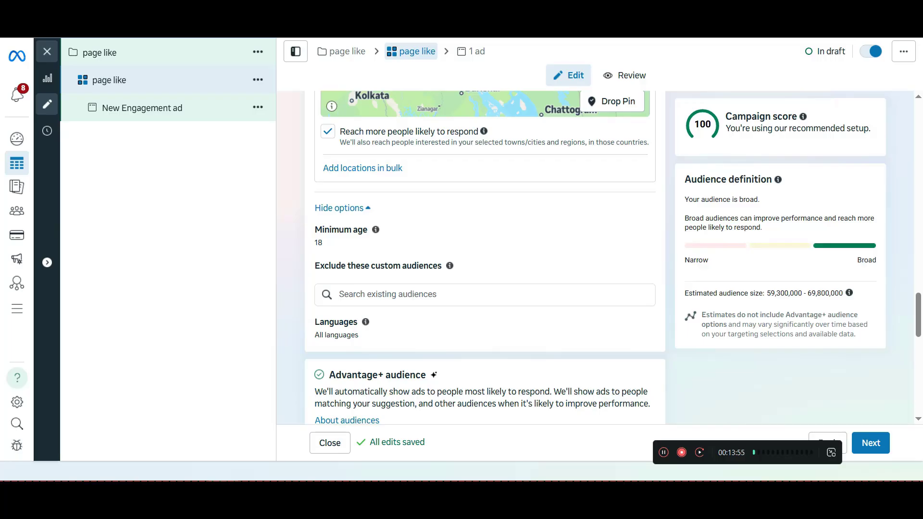
scroll(480, 269, down, 2)
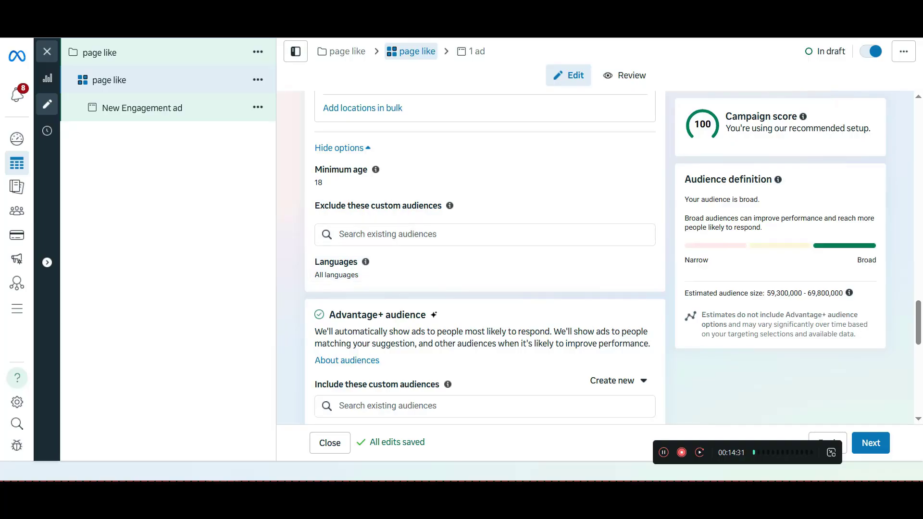
Open the Advantage+ audience's age range for editing
scroll(484, 259, down, 3)
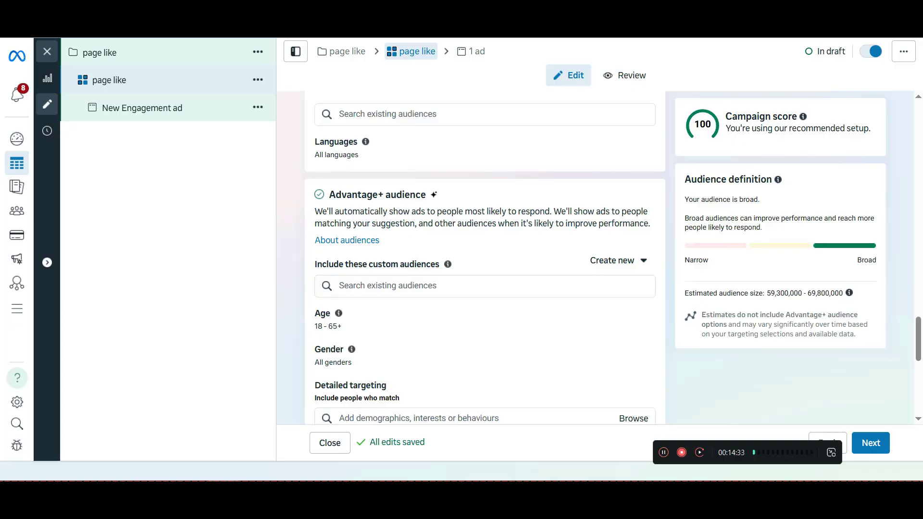
scroll(484, 269, down, 2)
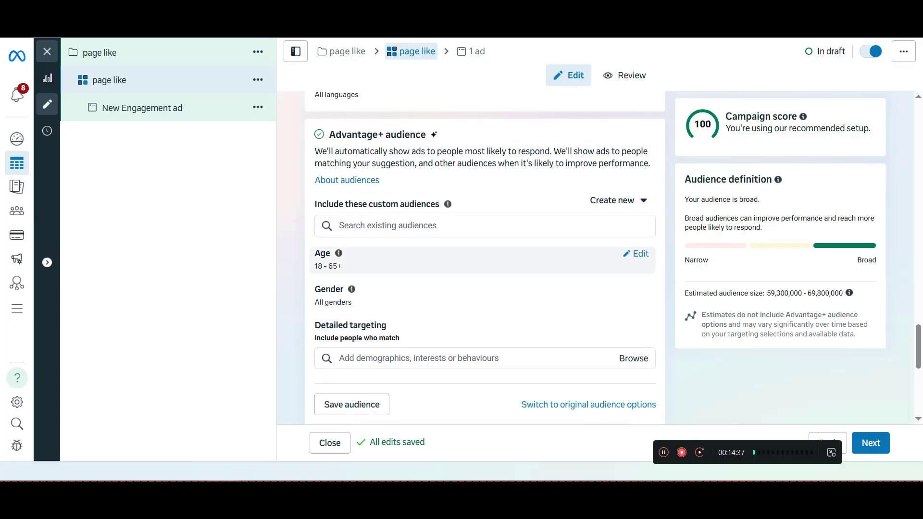
click(637, 253)
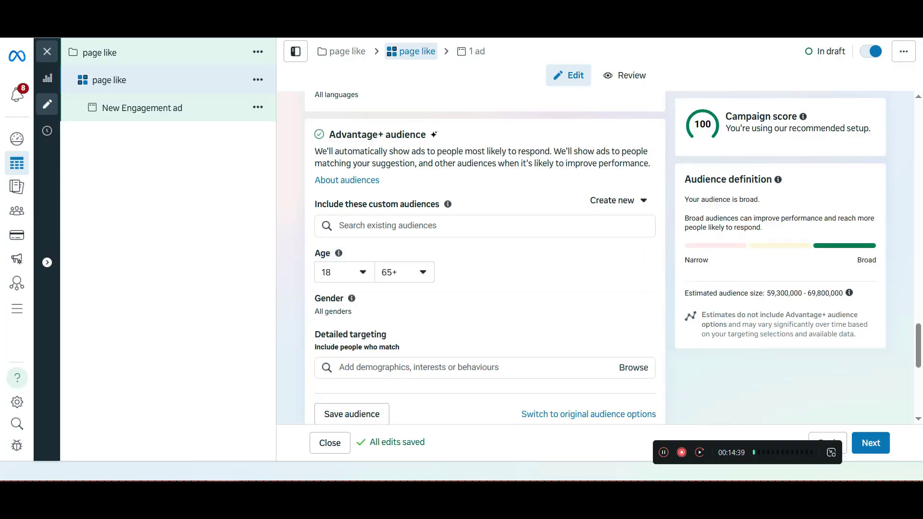
click(404, 272)
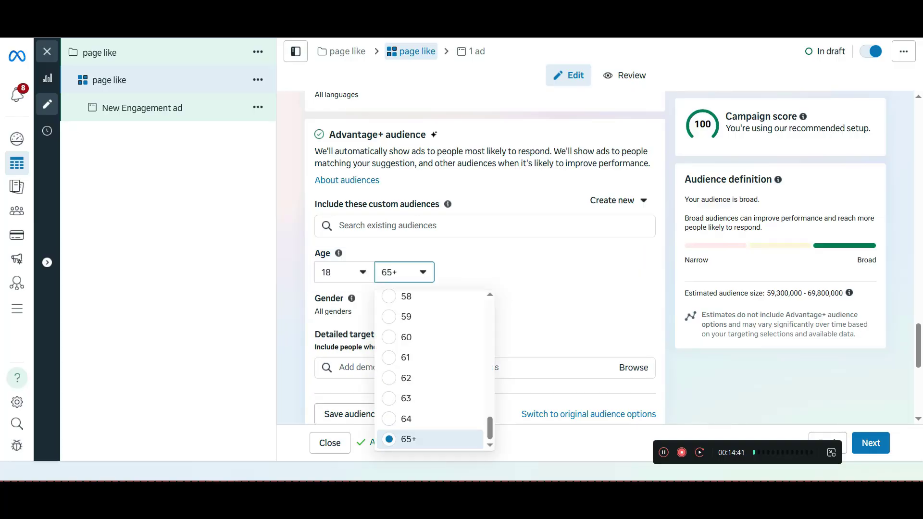
scroll(423, 388, up, 3)
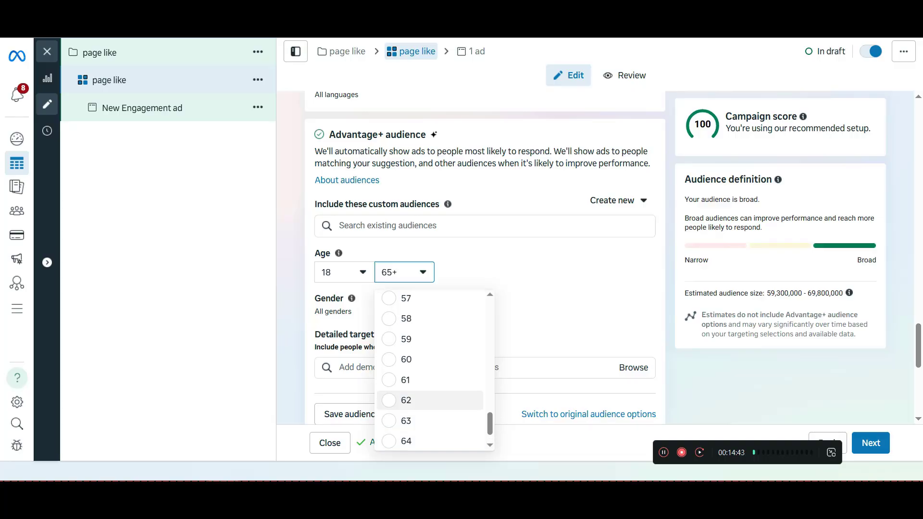
scroll(423, 389, up, 6)
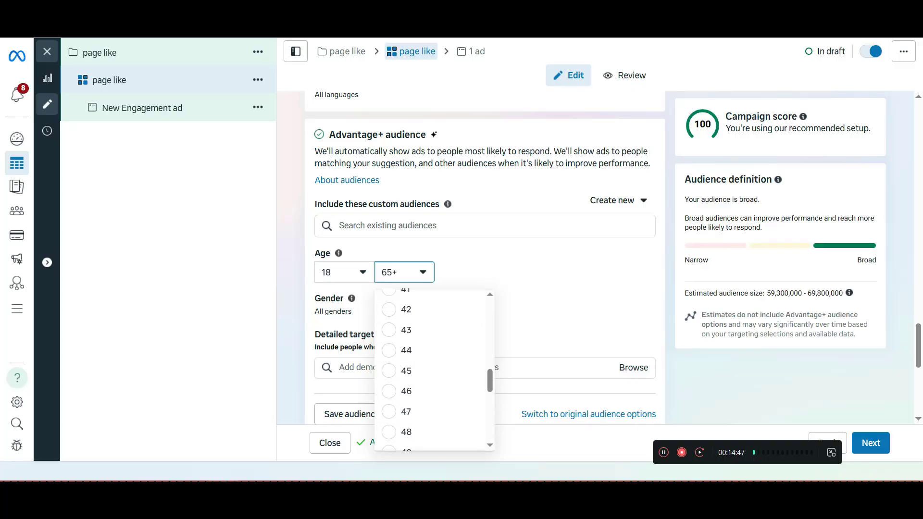
click(344, 271)
click(350, 300)
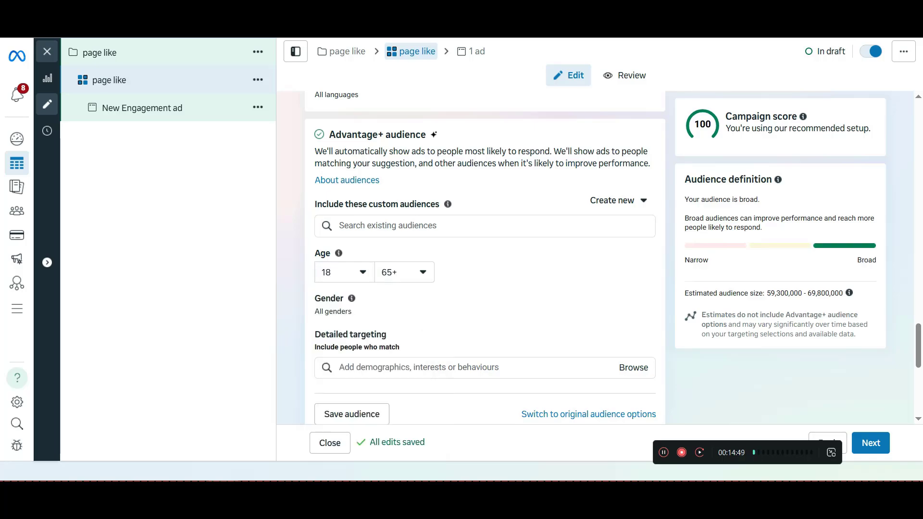
Set the Advantage+ audience's maximum age to 35 and open its gender setting for editing
click(405, 272)
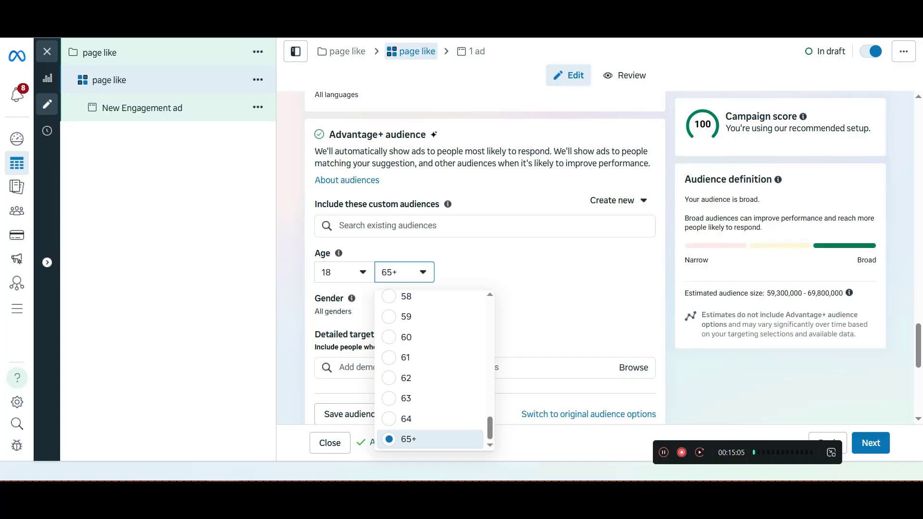
scroll(430, 366, up, 6)
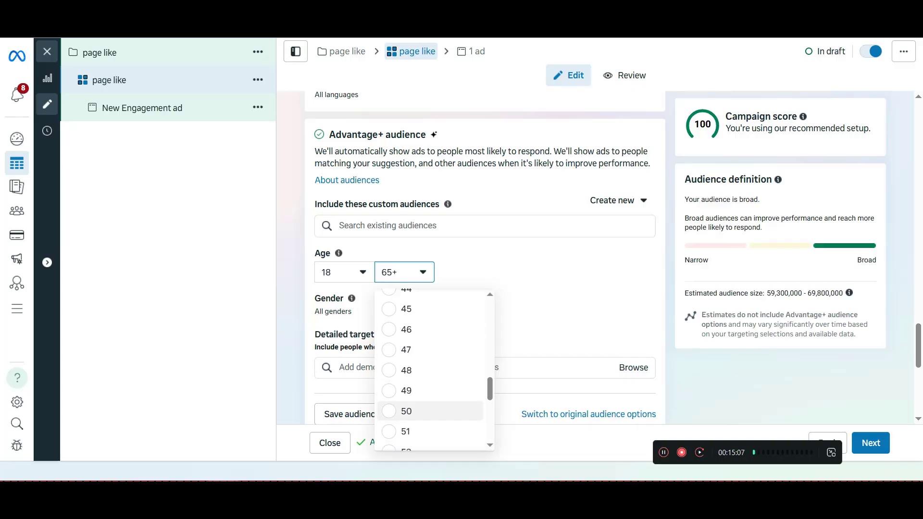
scroll(430, 410, up, 8)
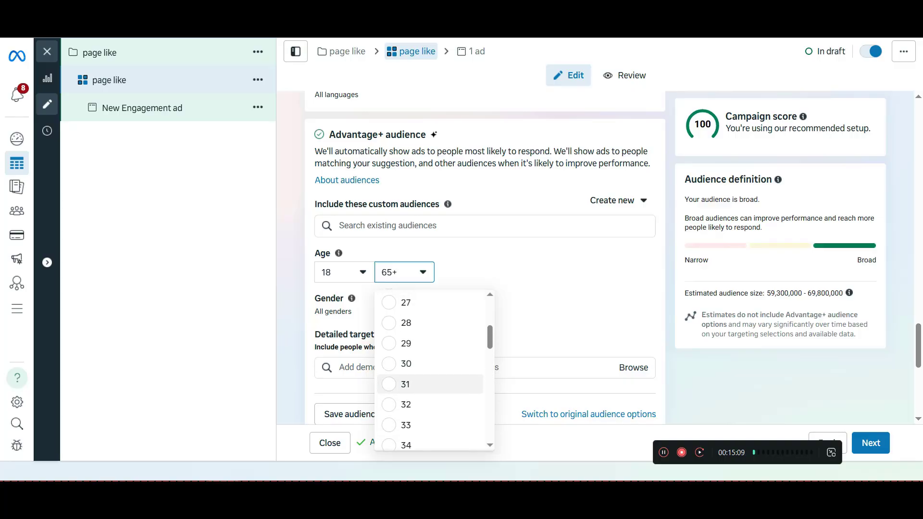
scroll(431, 384, up, 4)
scroll(431, 338, down, 2)
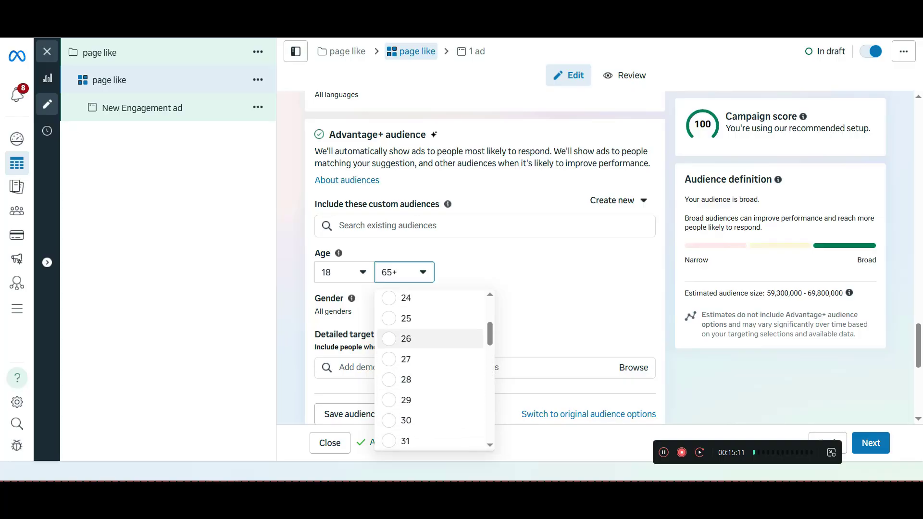
scroll(430, 339, down, 6)
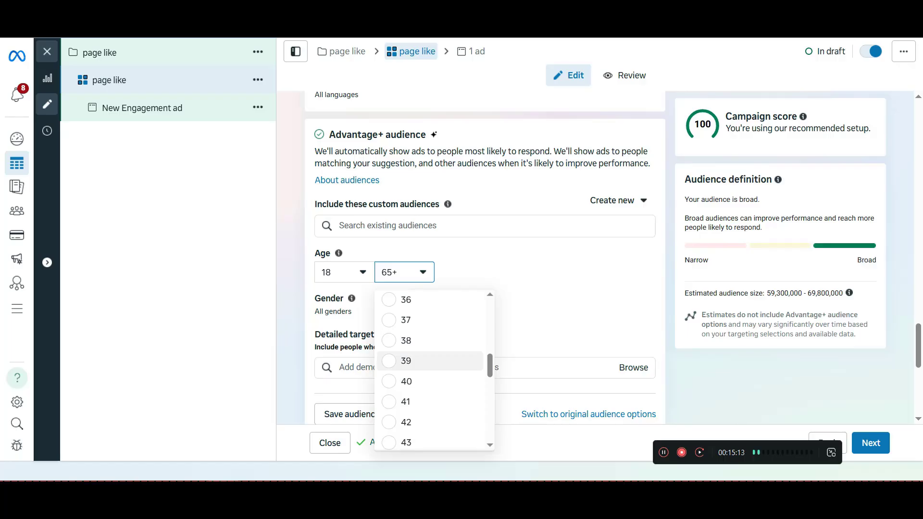
scroll(430, 365, down, 1)
scroll(430, 385, up, 3)
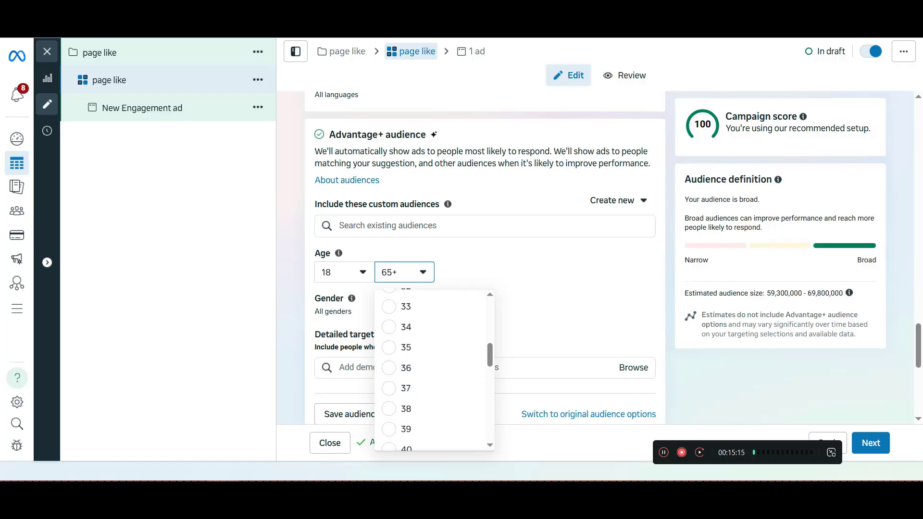
scroll(430, 385, down, 1)
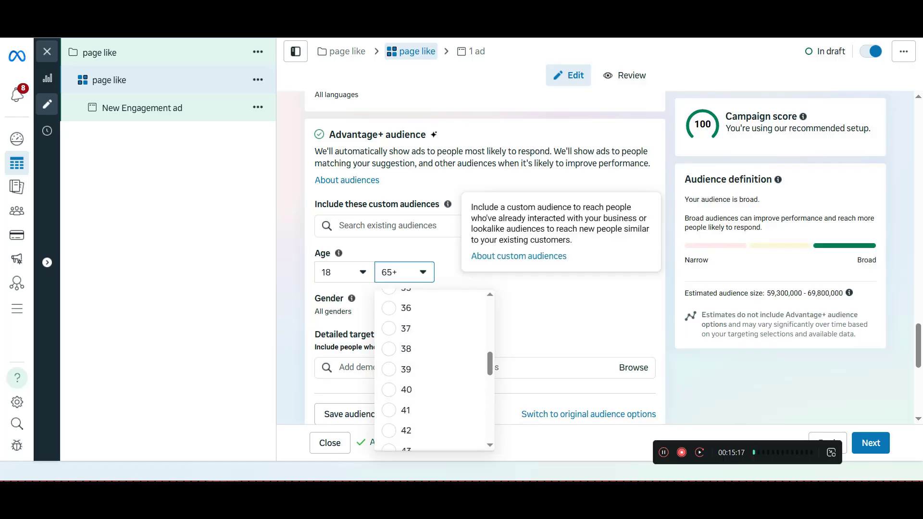
scroll(430, 370, up, 2)
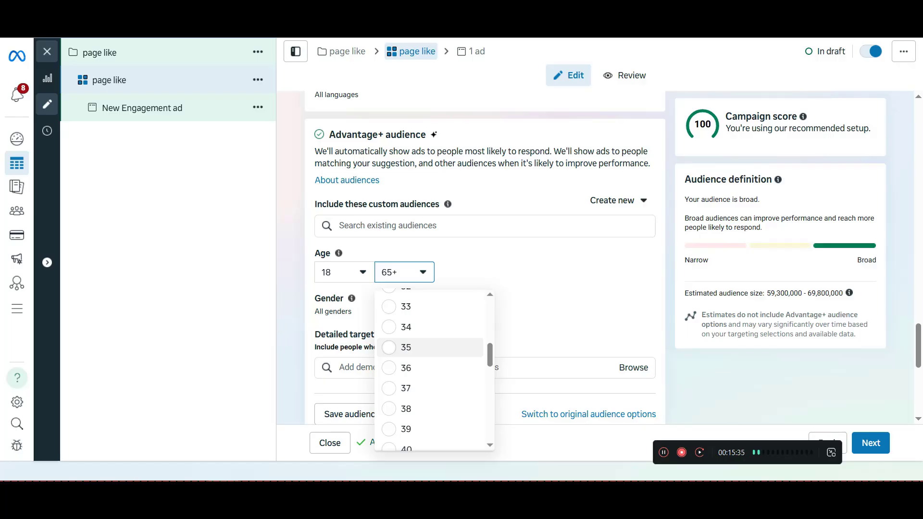
click(429, 348)
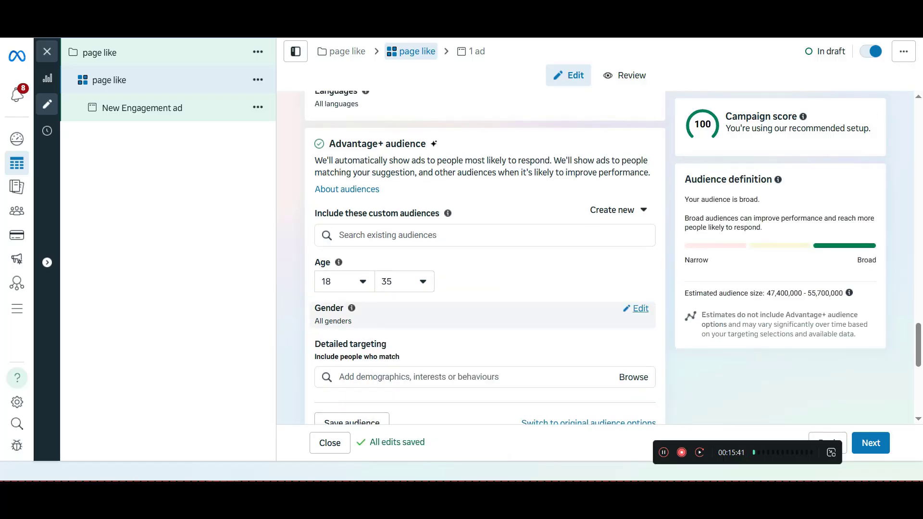
click(635, 308)
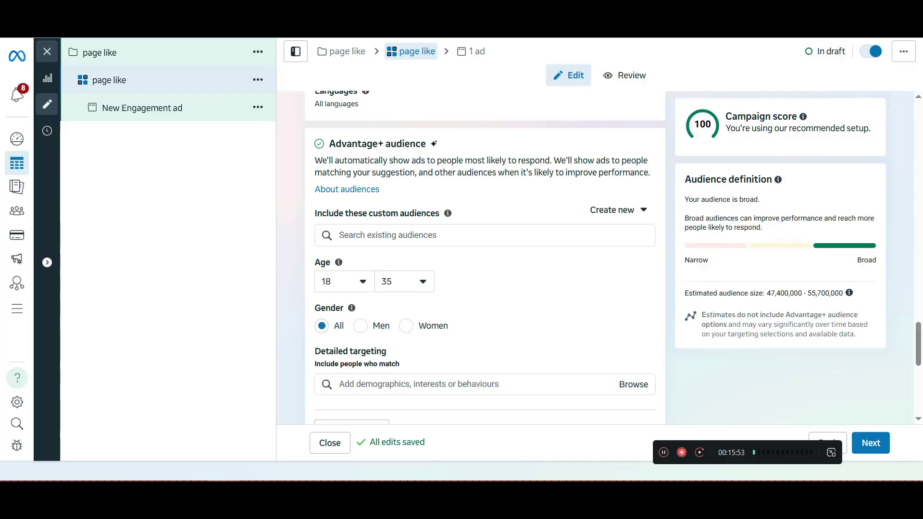
Search detailed targeting for "onli" and add the interest Online shopping (retail)
scroll(485, 257, down, 3)
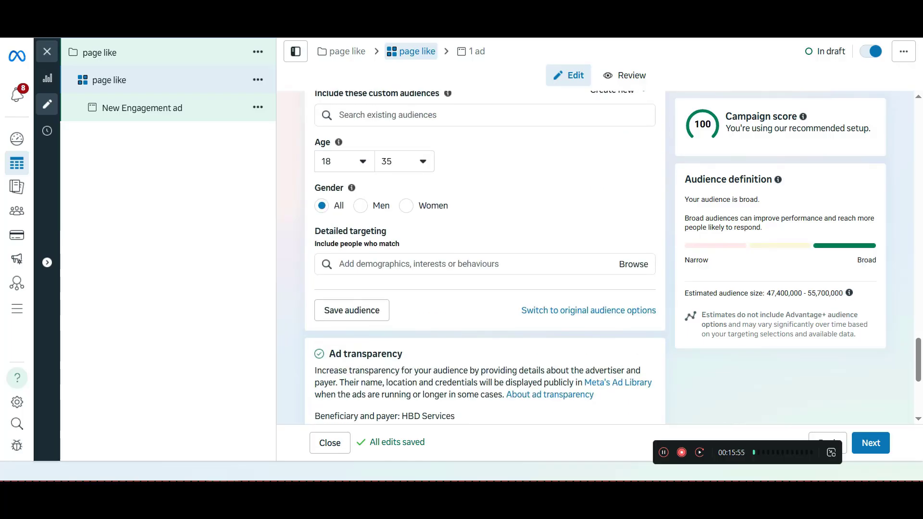
click(419, 264)
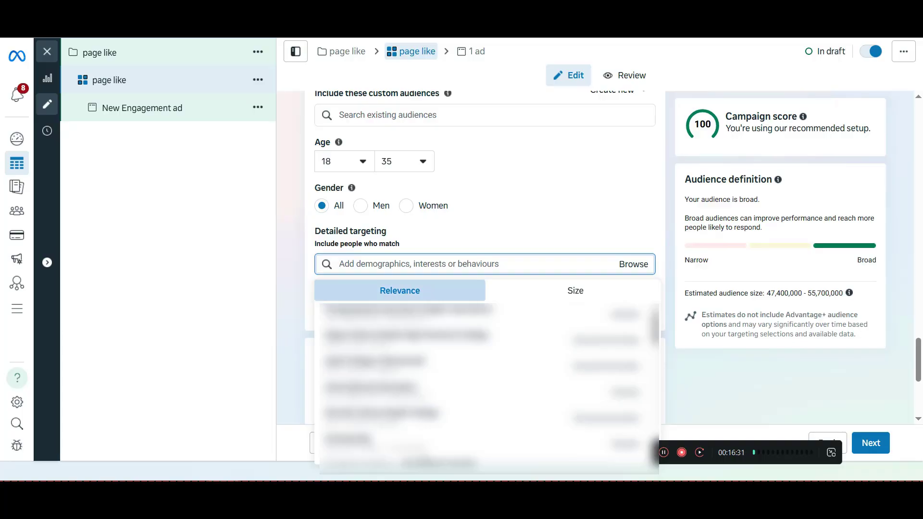
key(Escape)
click(633, 265)
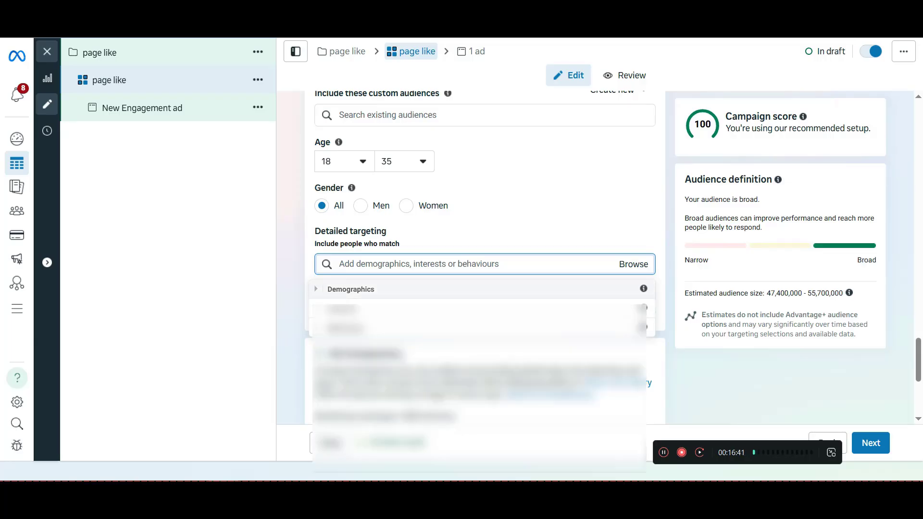
click(418, 264)
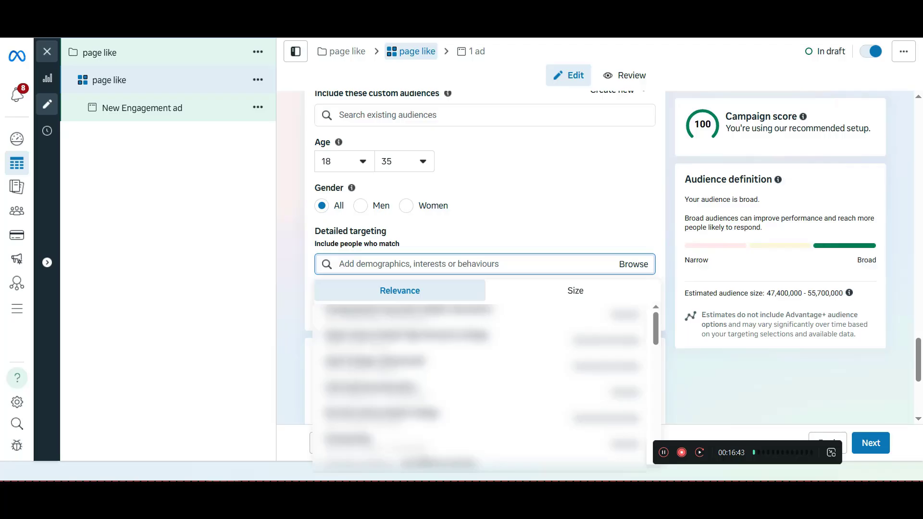
text(onl)
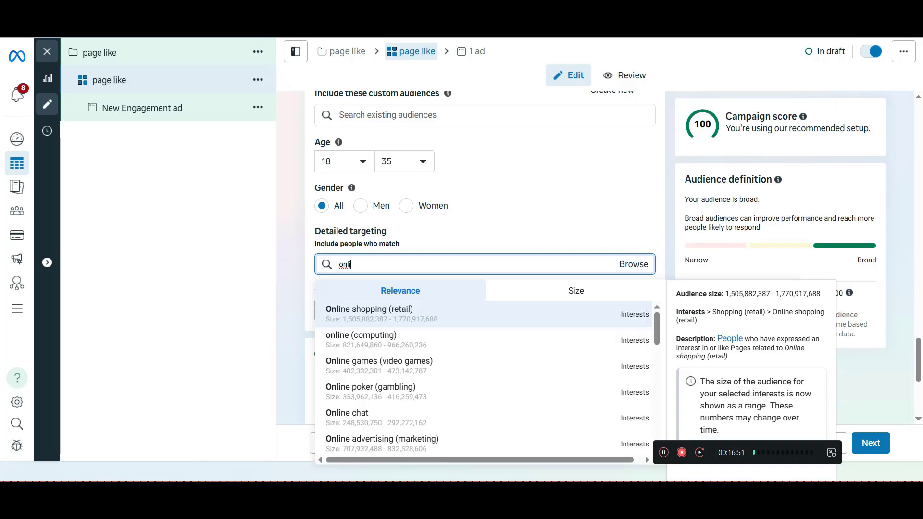
text(i)
key(Return)
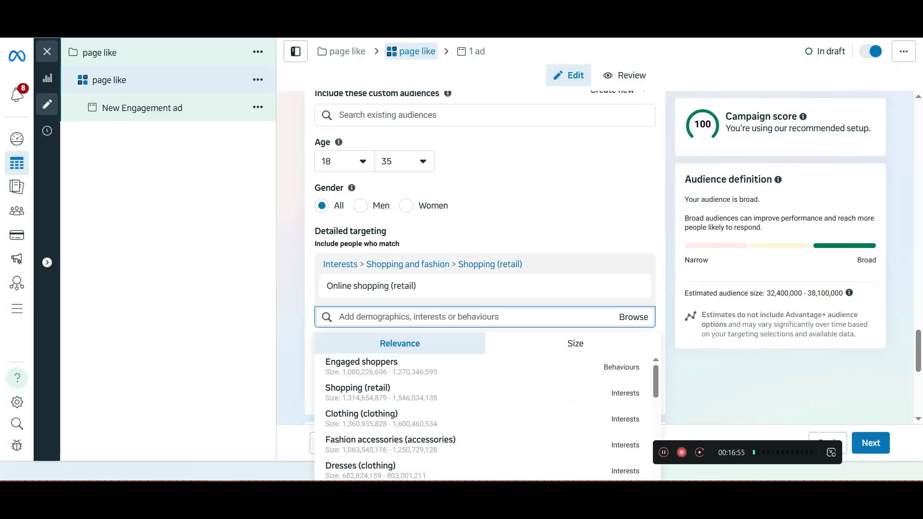
Search detailed targeting for "tshir", look through the suggestions, and clear the search without adding any
text(tshir)
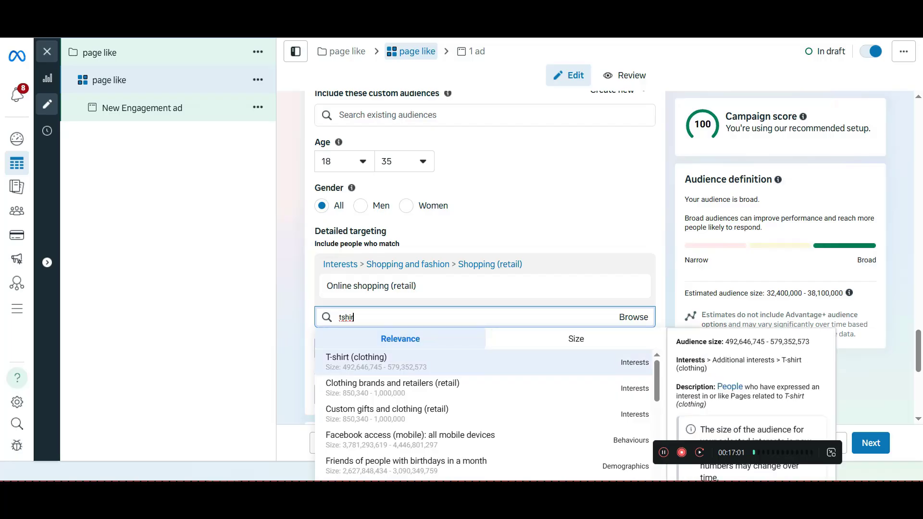
key(Down)
key(Down)
key(Down)
key(Down)
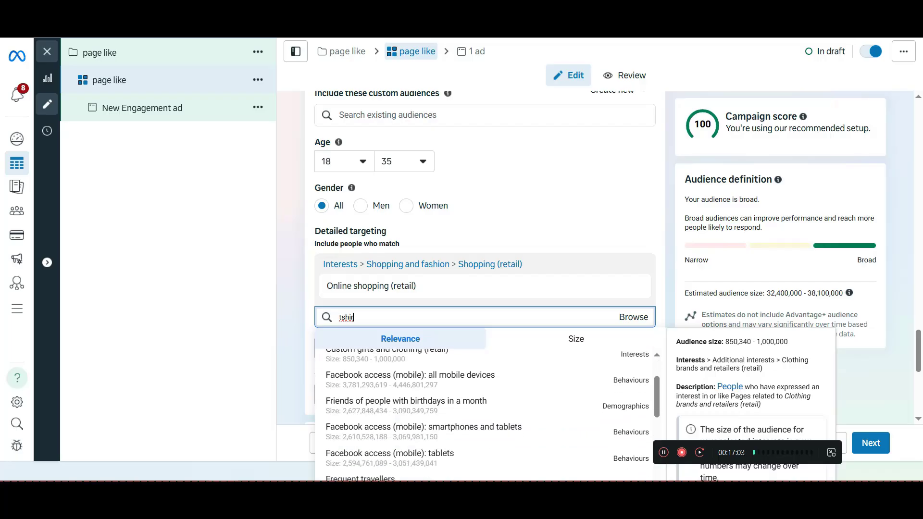
key(Up)
key(Up)
key(Up)
key(Up)
key(Up)
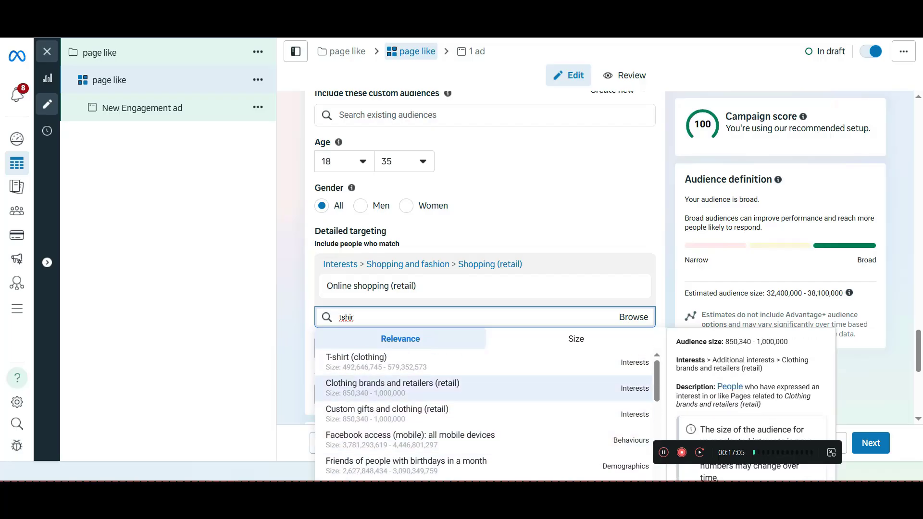
key(ctrl+a)
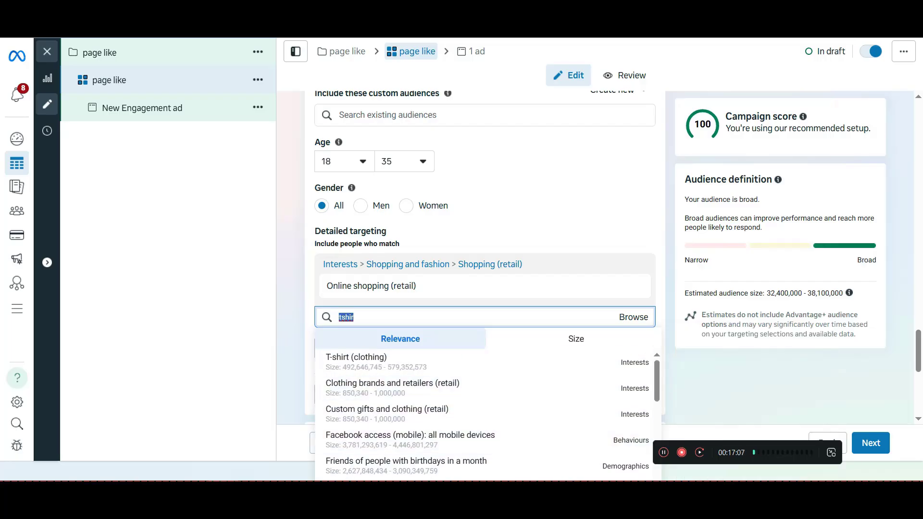
key(BackSpace)
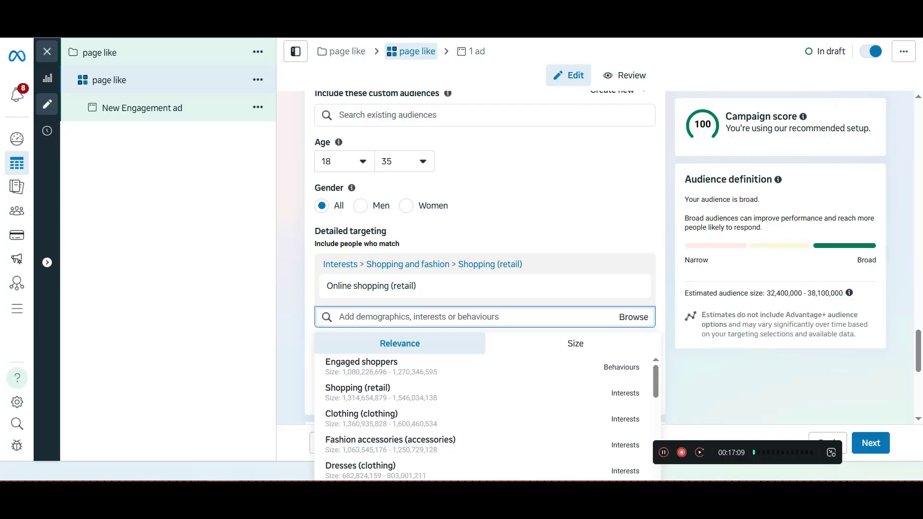
key(Escape)
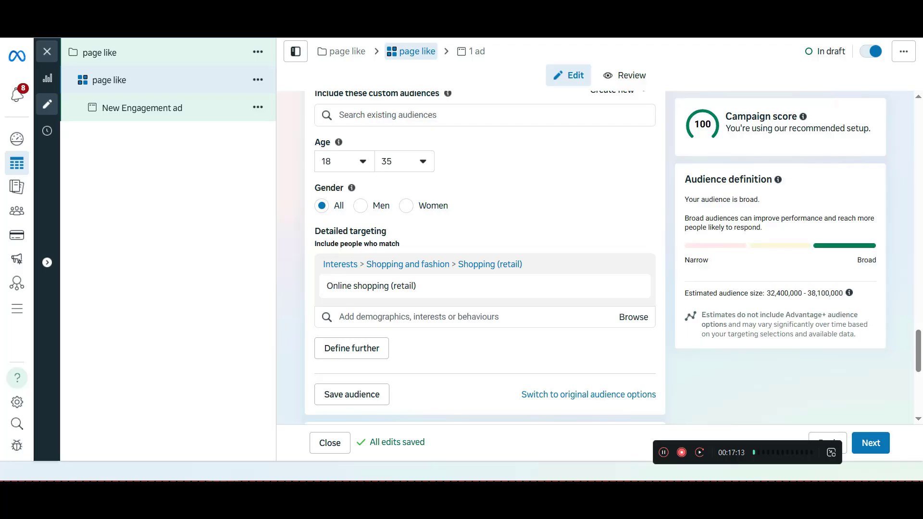
Open the ad set's placement settings for editing and switch them to Manual placements
scroll(484, 255, down, 1)
scroll(484, 254, down, 1)
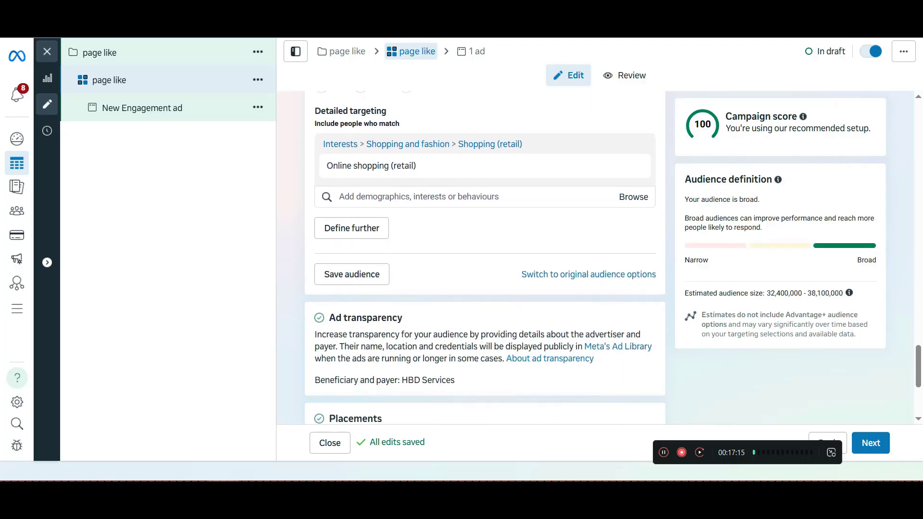
scroll(484, 255, down, 3)
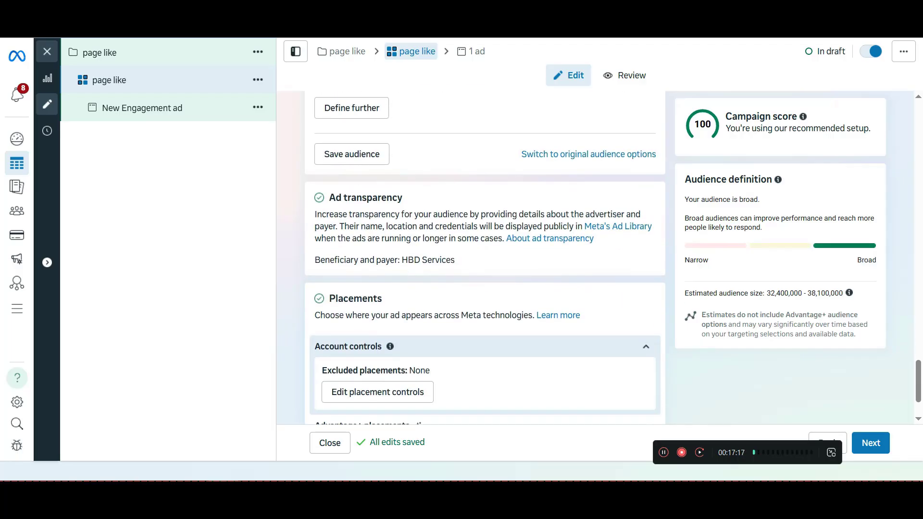
scroll(484, 255, down, 1)
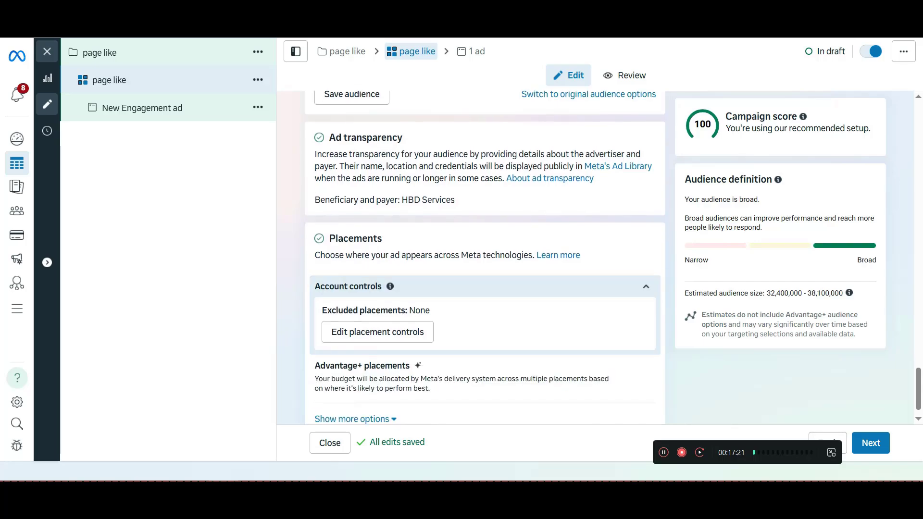
scroll(484, 255, up, 2)
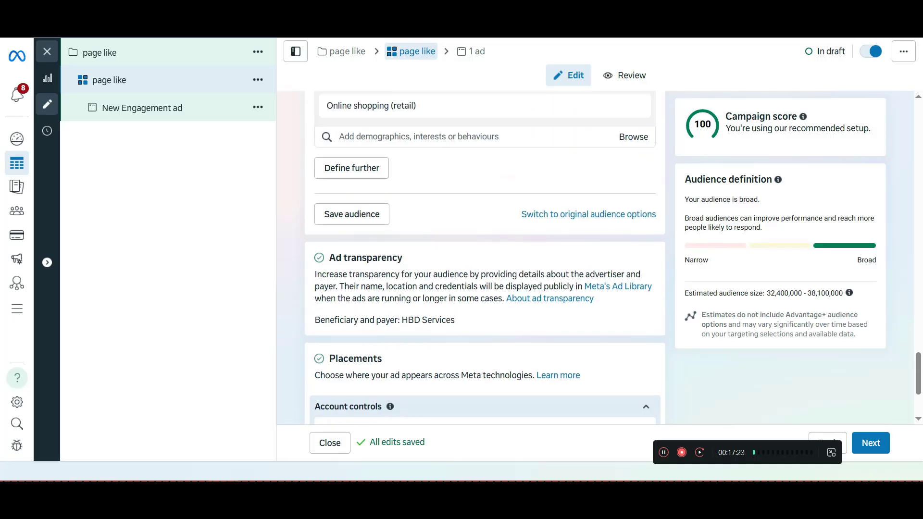
scroll(484, 255, down, 2)
double_click(356, 238)
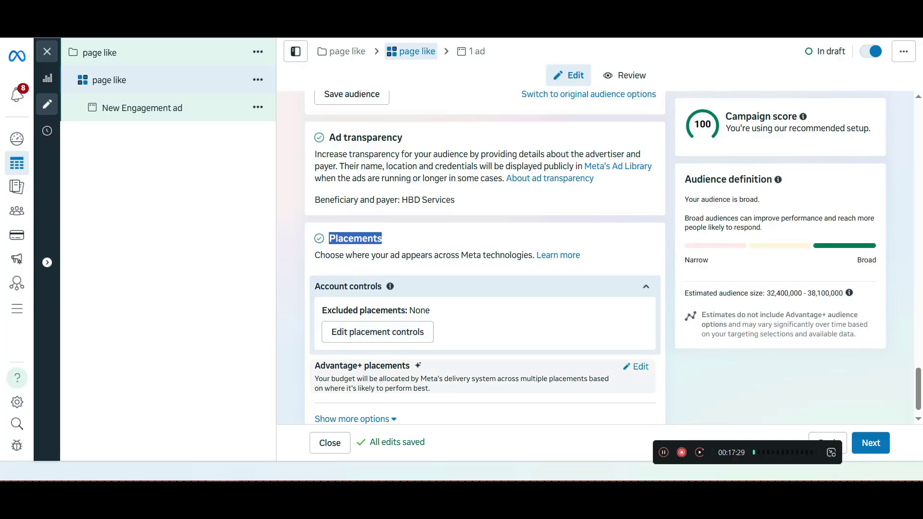
click(640, 367)
scroll(484, 254, down, 1)
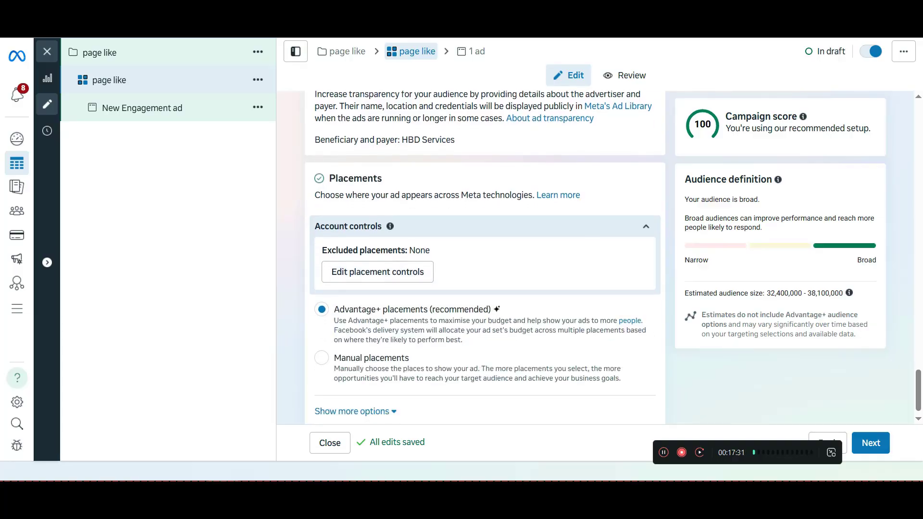
click(321, 357)
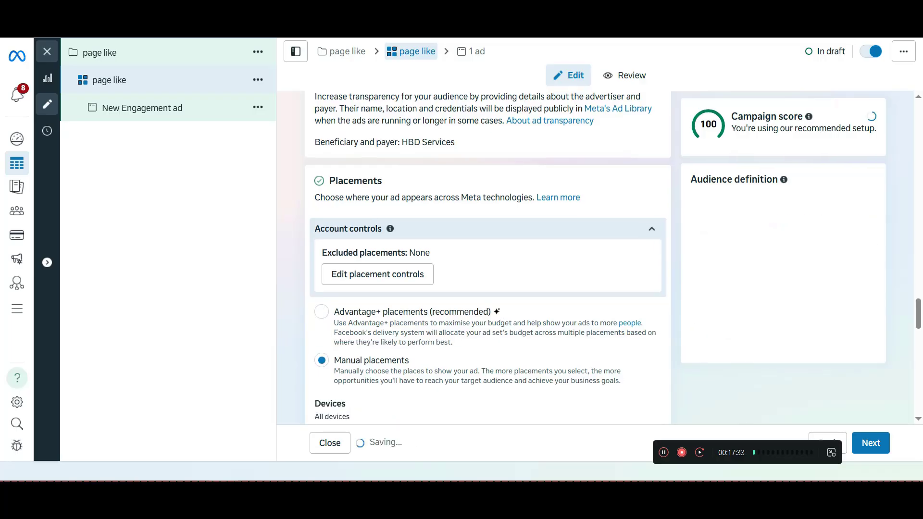
Look through the platforms and feeds offered under Manual placements, and return the ad set to Advantage+ placements
scroll(322, 358, down, 1)
scroll(484, 257, down, 3)
scroll(484, 257, down, 2)
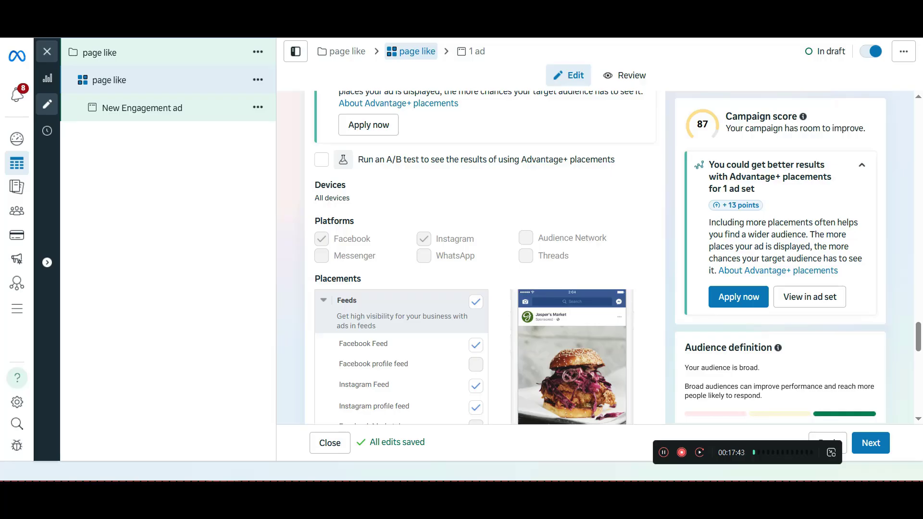
scroll(399, 310, up, 3)
scroll(485, 258, up, 3)
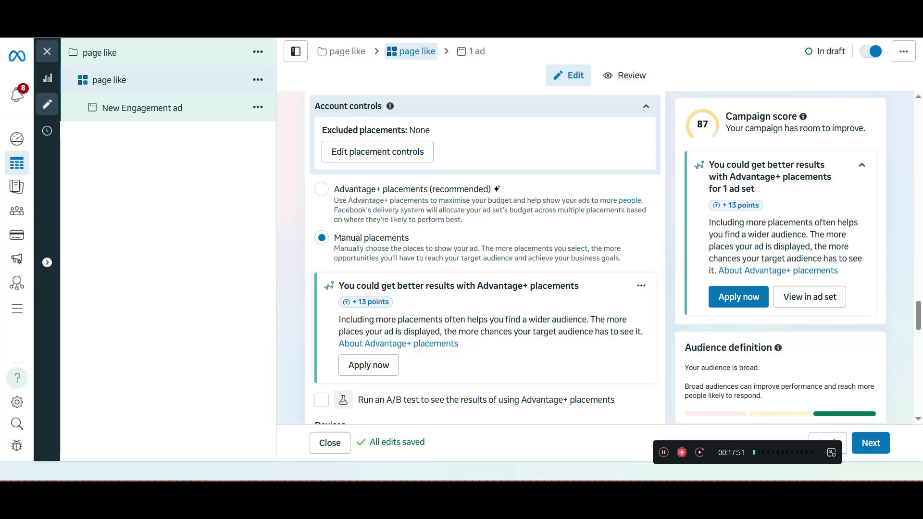
click(322, 189)
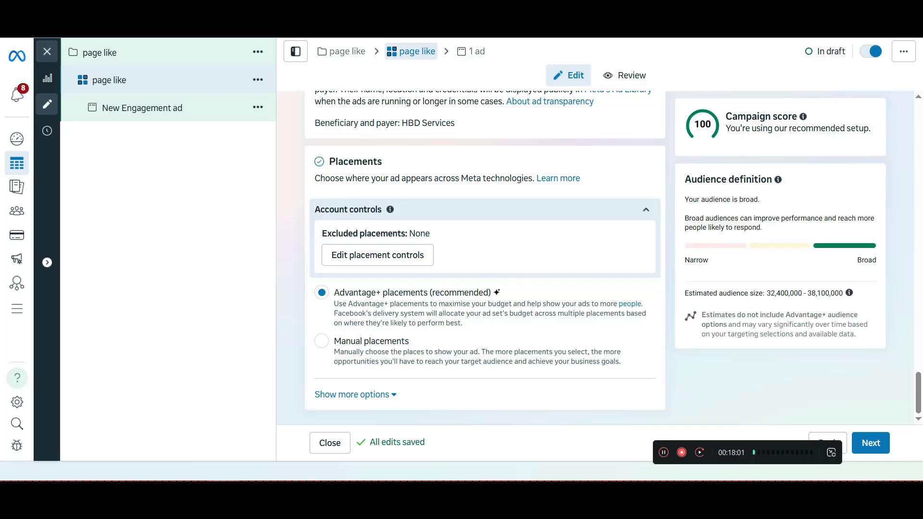
click(321, 341)
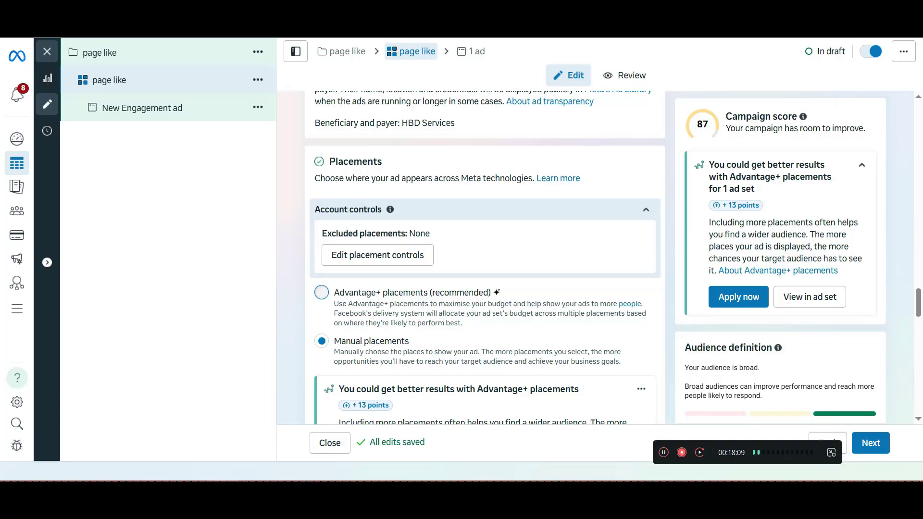
click(322, 292)
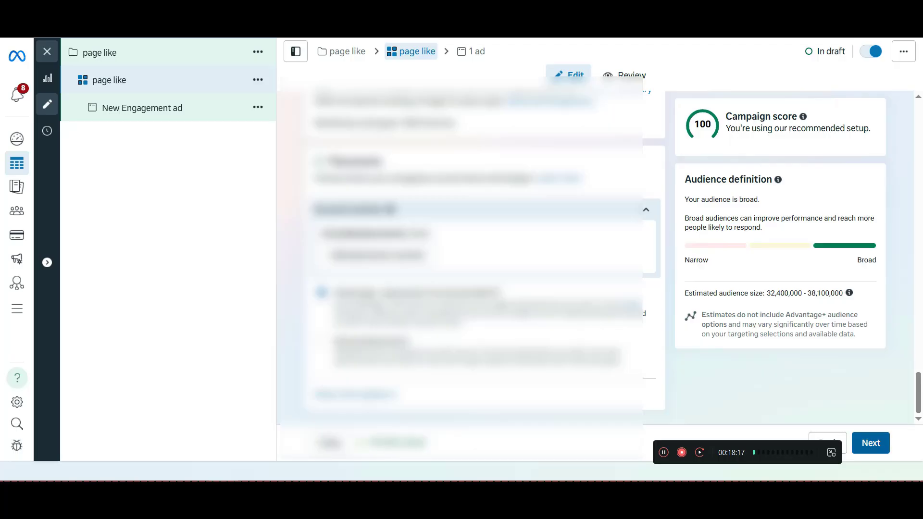
Continue from the ad set to its ad and rename the ad as "page like"
scroll(471, 250, up, 10)
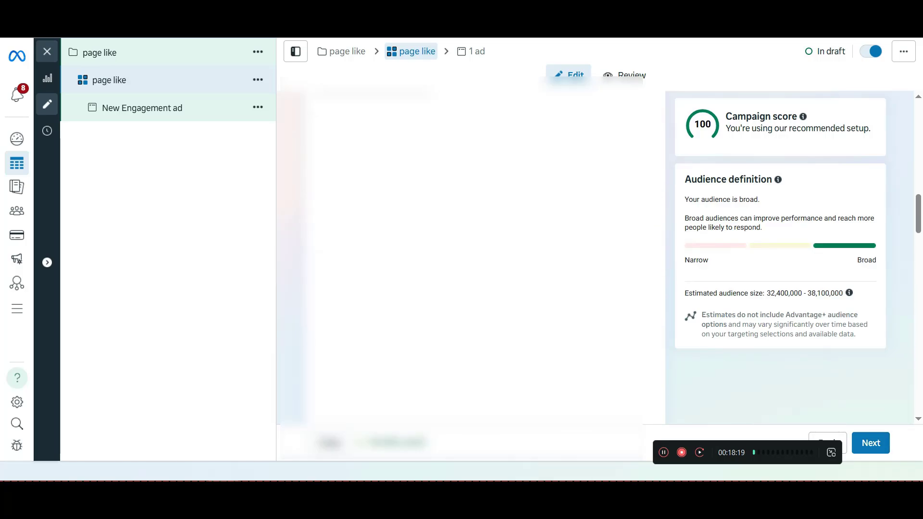
scroll(471, 255, up, 5)
triple_click(351, 141)
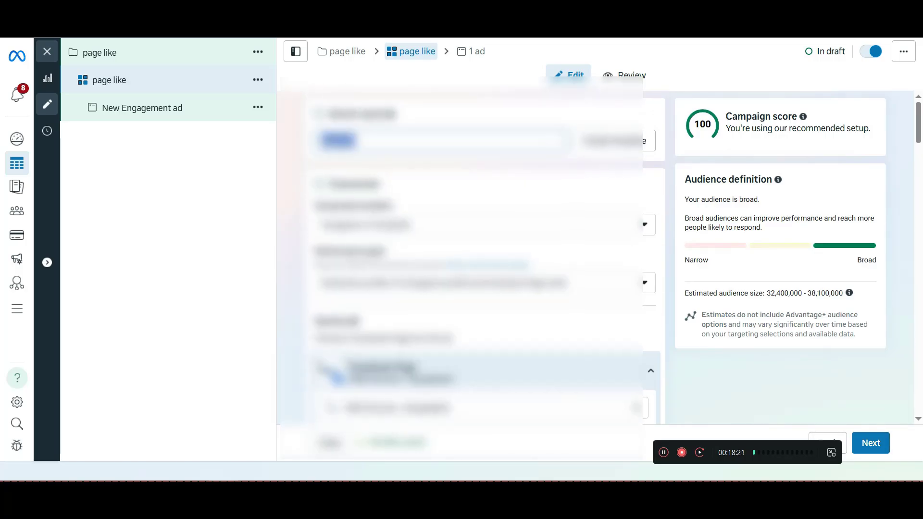
click(870, 443)
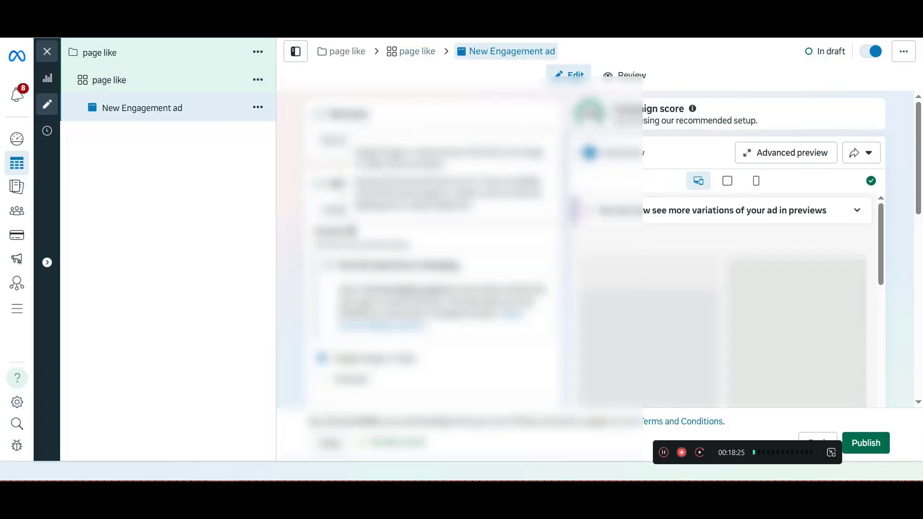
double_click(332, 140)
key(ctrl+a)
text(page like)
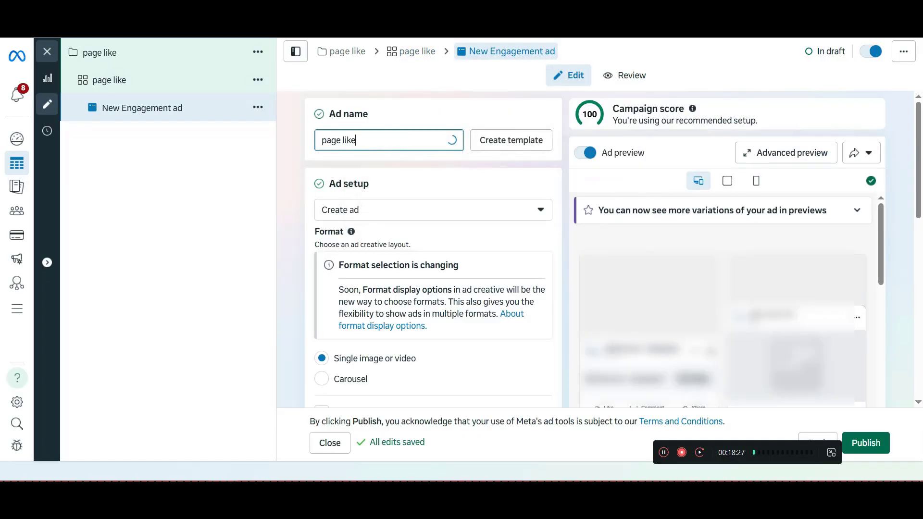
key(Escape)
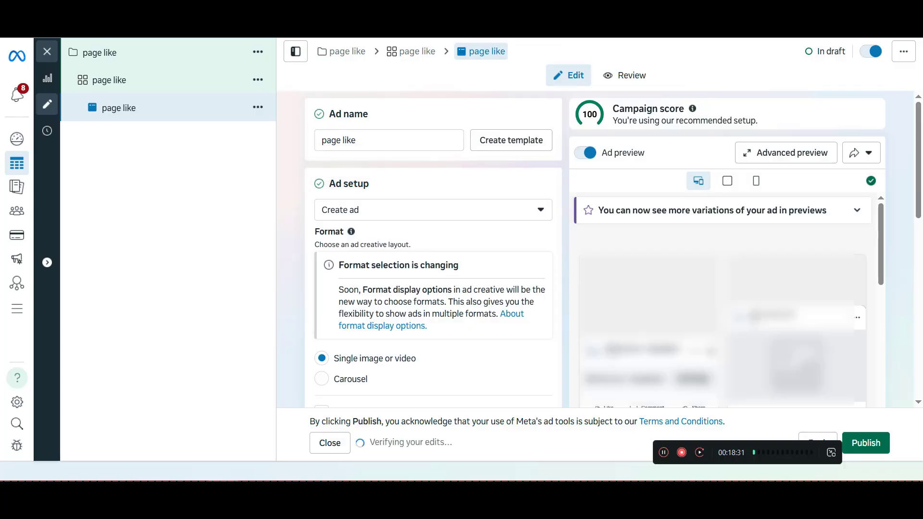
Set the "page like" ad set's performance goal to Maximise number of Page likes and continue to the ad
scroll(432, 250, down, 1)
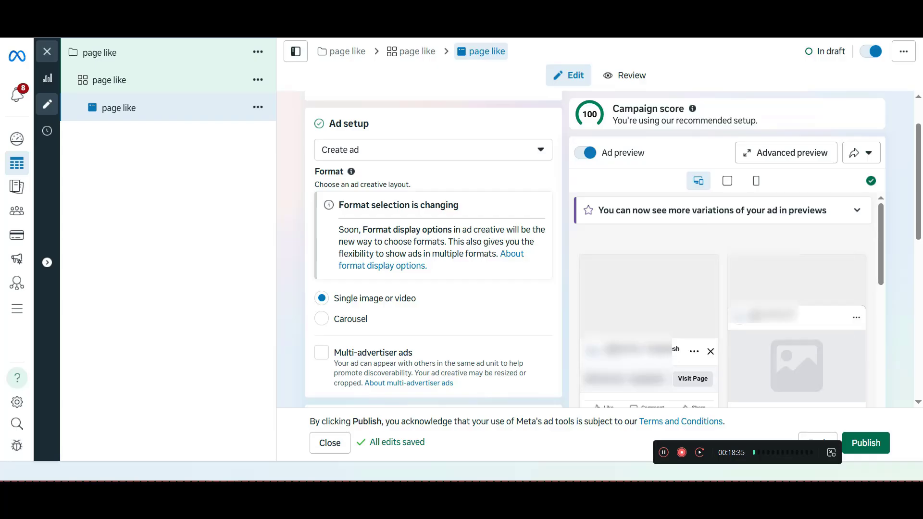
scroll(723, 300, down, 1)
scroll(723, 291, down, 1)
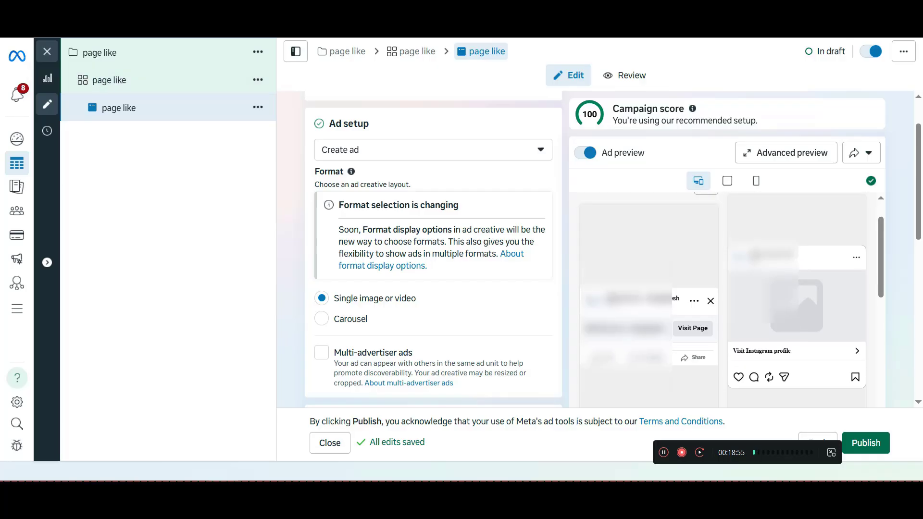
click(110, 81)
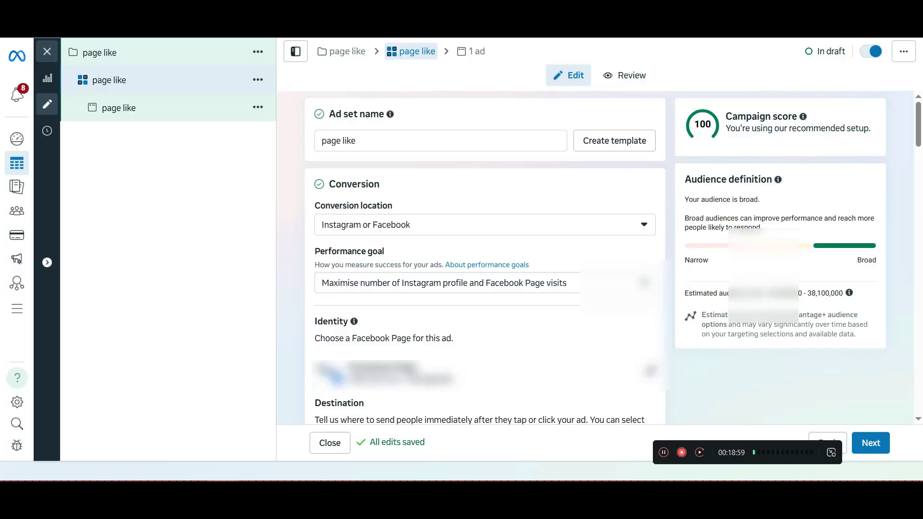
click(485, 282)
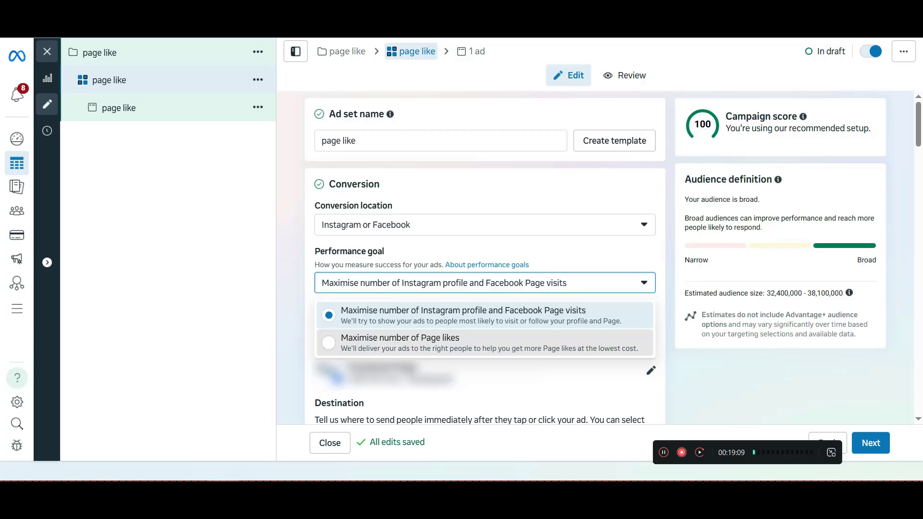
click(400, 342)
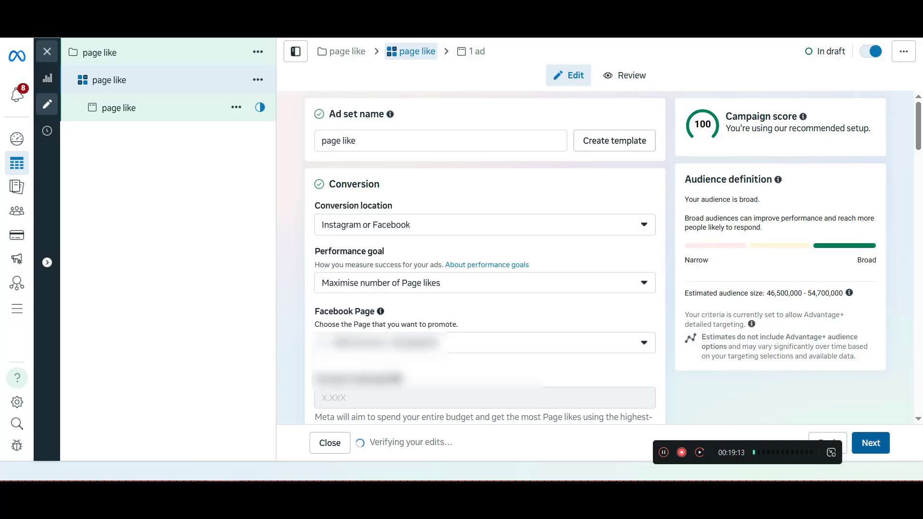
click(871, 442)
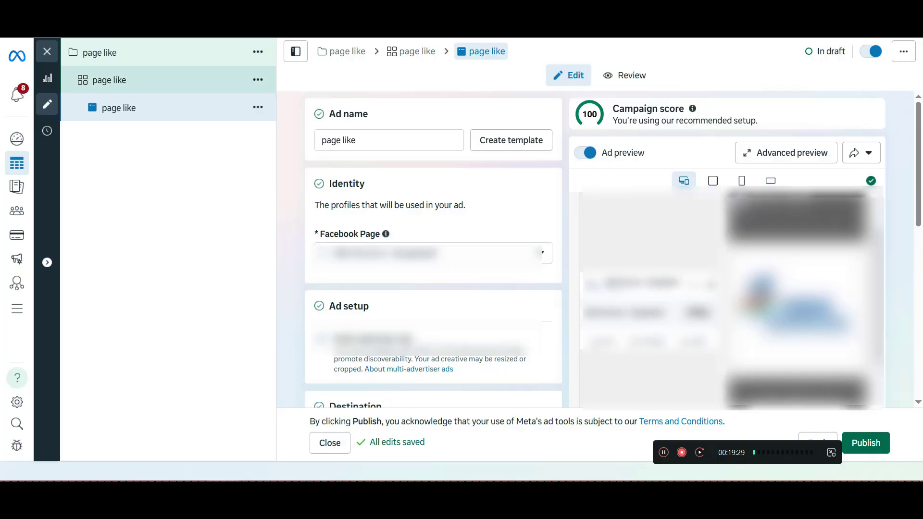
Switch the ad set's performance goal to Instagram profile and Facebook Page visits, restore Maximise number of Page likes, and reopen the ad
click(110, 80)
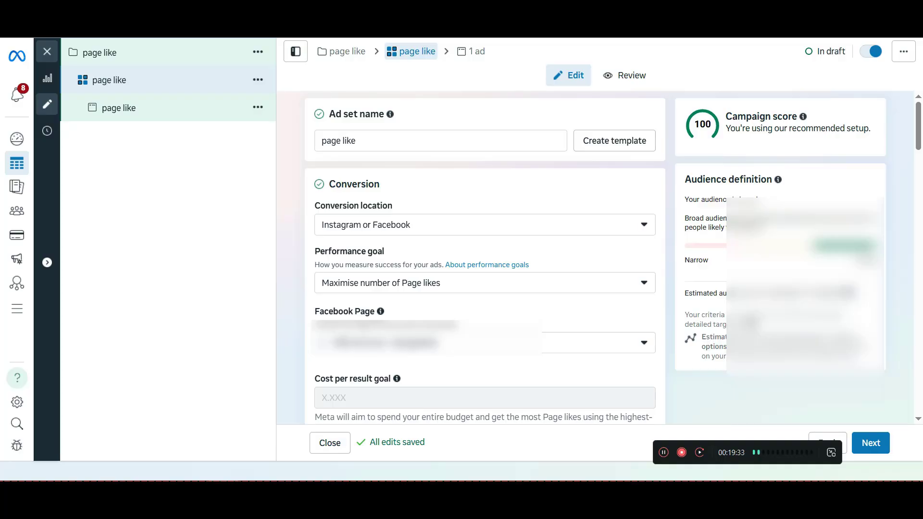
click(484, 283)
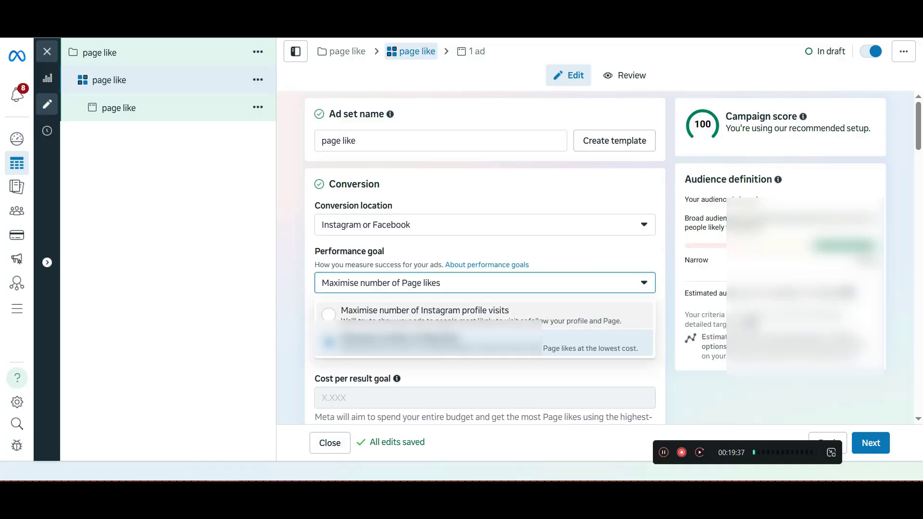
click(422, 315)
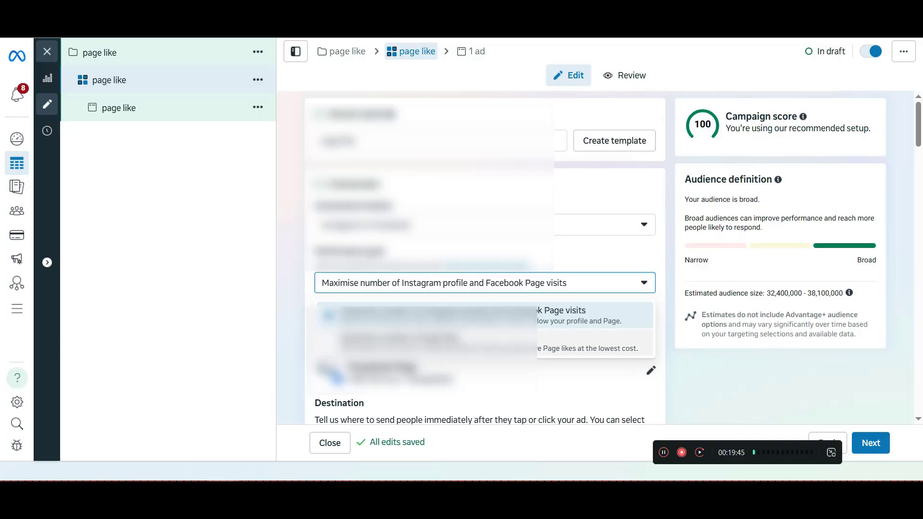
click(423, 342)
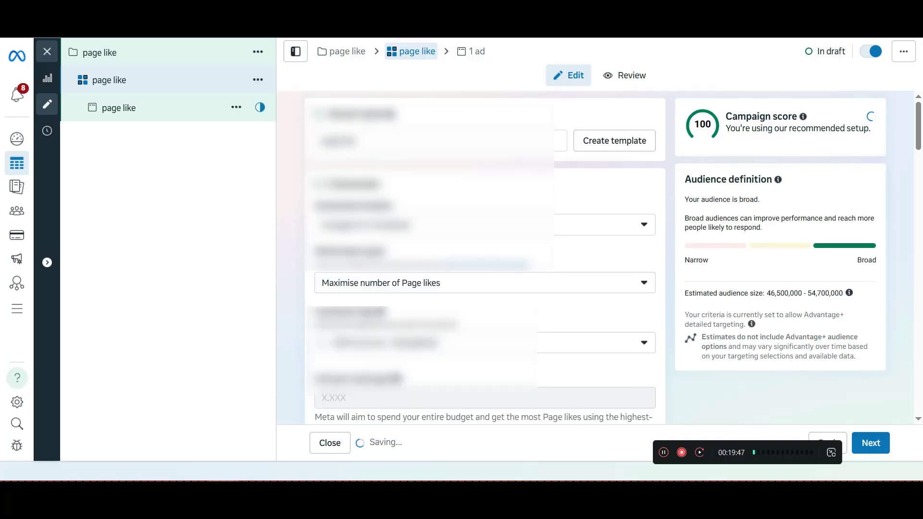
click(870, 442)
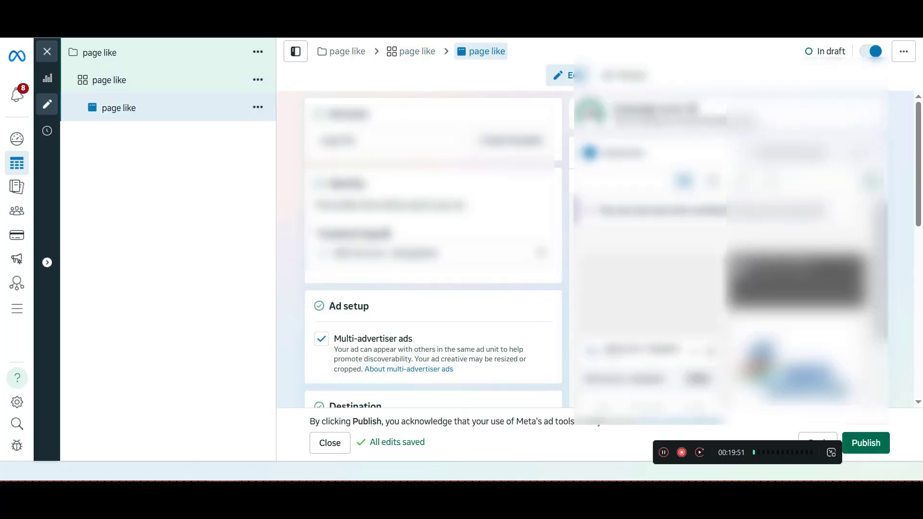
Look through the ad's multi-advertiser, creative format, creative testing and tracking options
scroll(432, 249, down, 3)
scroll(432, 250, down, 3)
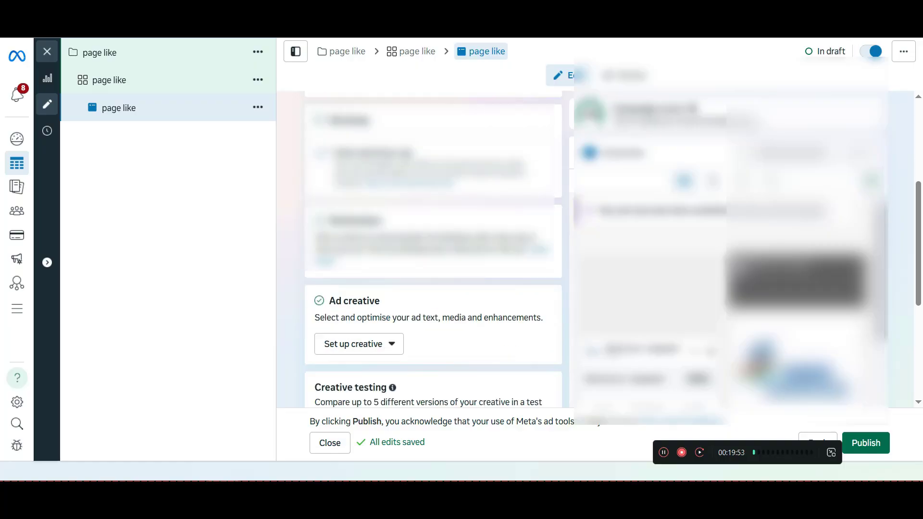
click(358, 289)
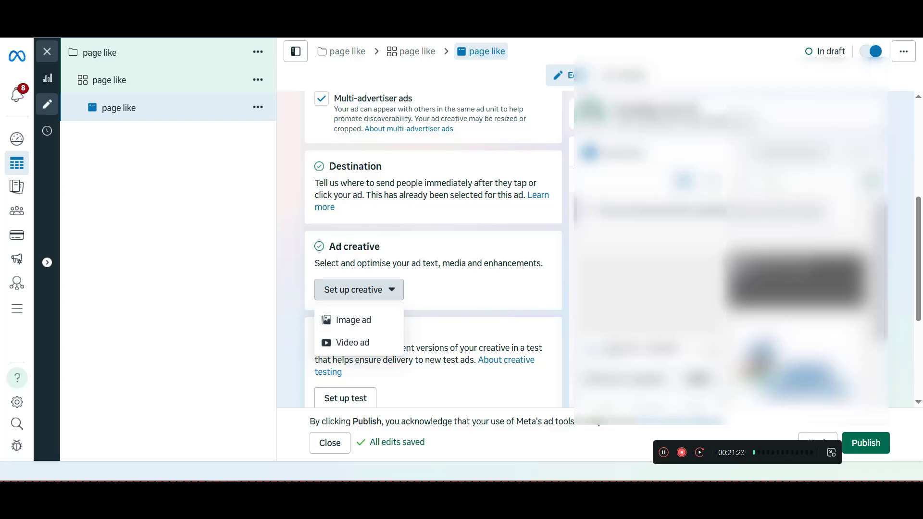
key(Escape)
scroll(433, 250, down, 3)
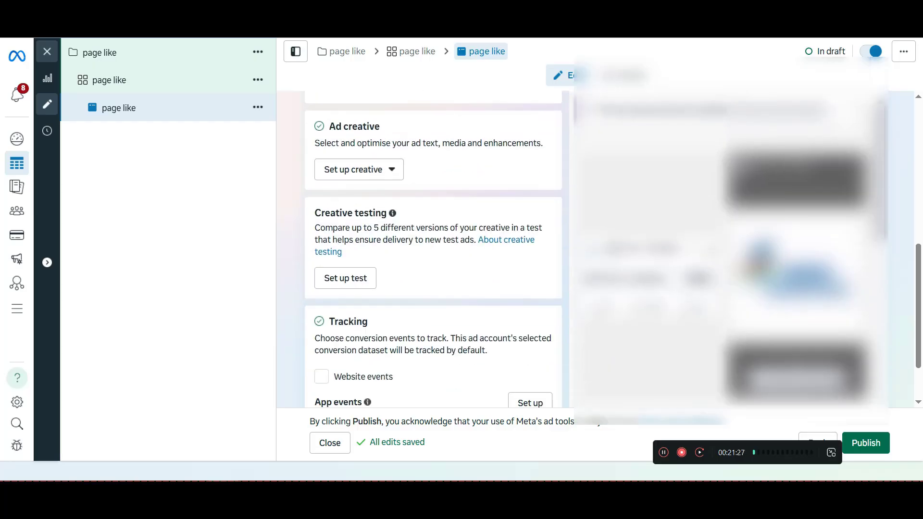
scroll(367, 331, down, 2)
mouse_move(367, 331)
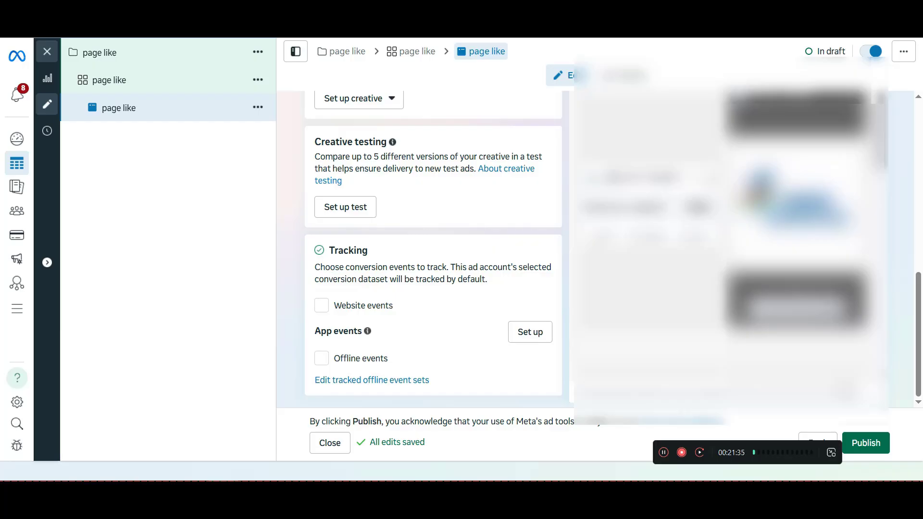
scroll(432, 241, up, 3)
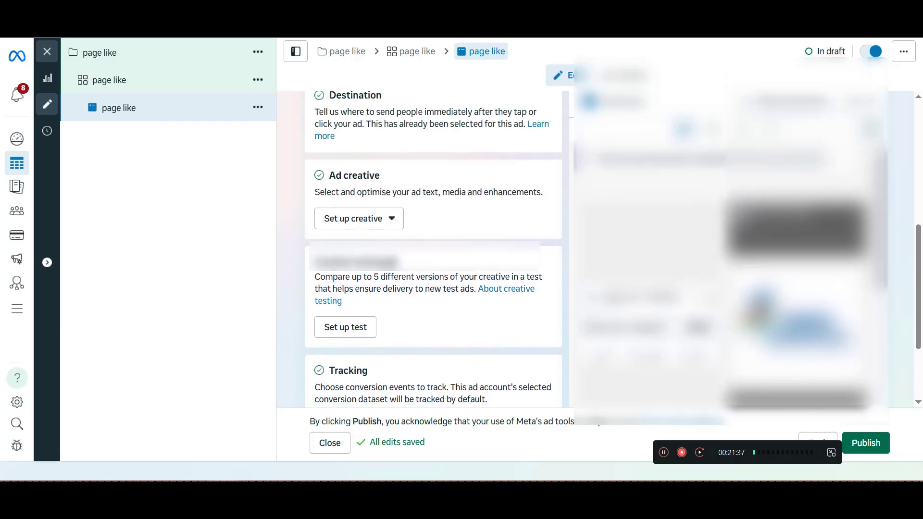
scroll(433, 241, up, 5)
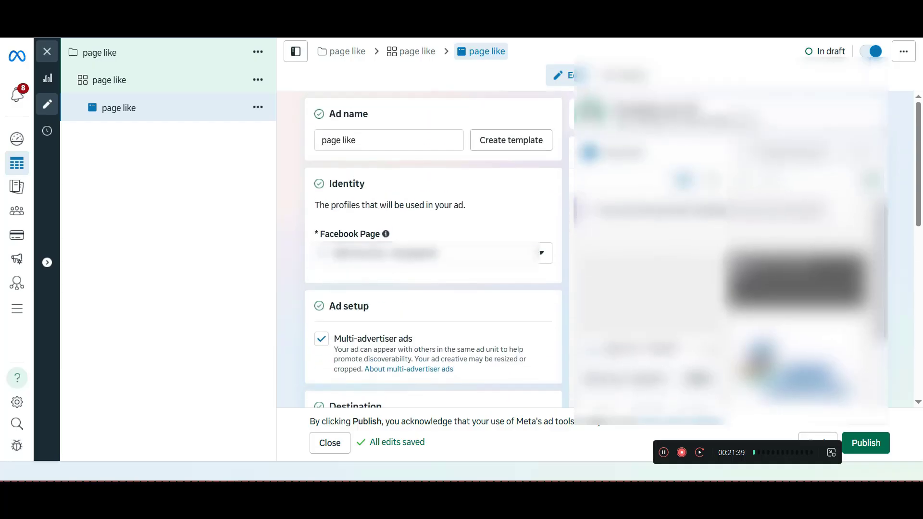